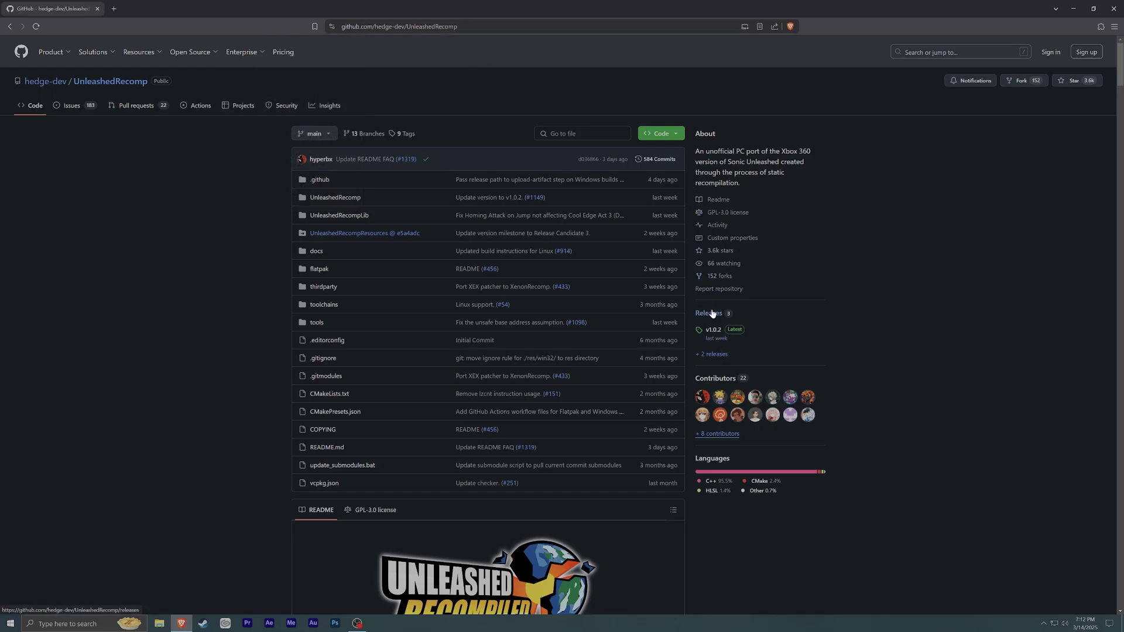
Download UnleashedRecomp-Windows.zip from the v1.0.2 release and save it to the Downloads folder
{"action": "left_click", "coordinate": [713, 334]}
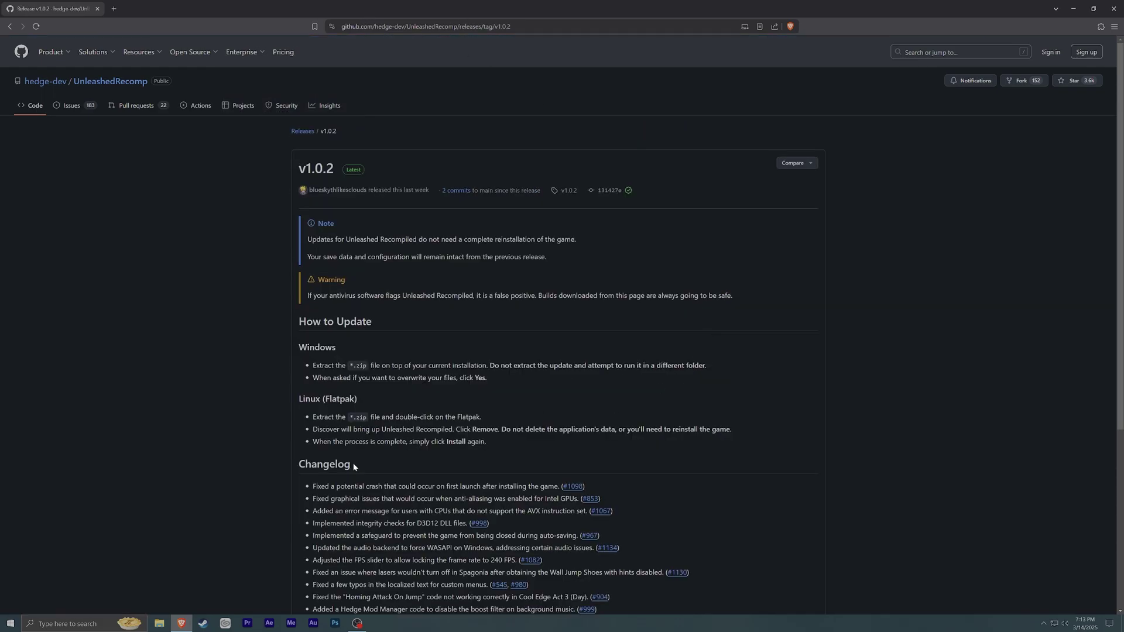
{"action": "scroll", "coordinate": [561, 325], "scroll_direction": "down", "scroll_amount": 4}
{"action": "scroll", "coordinate": [379, 392], "scroll_direction": "down", "scroll_amount": 2}
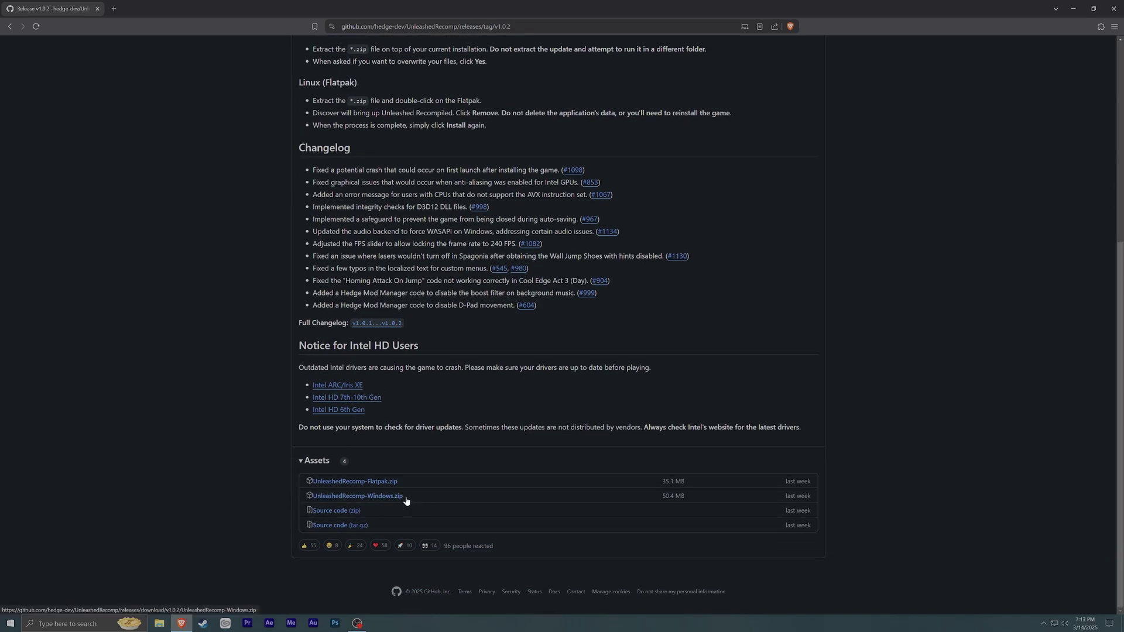
{"action": "left_click", "coordinate": [343, 496]}
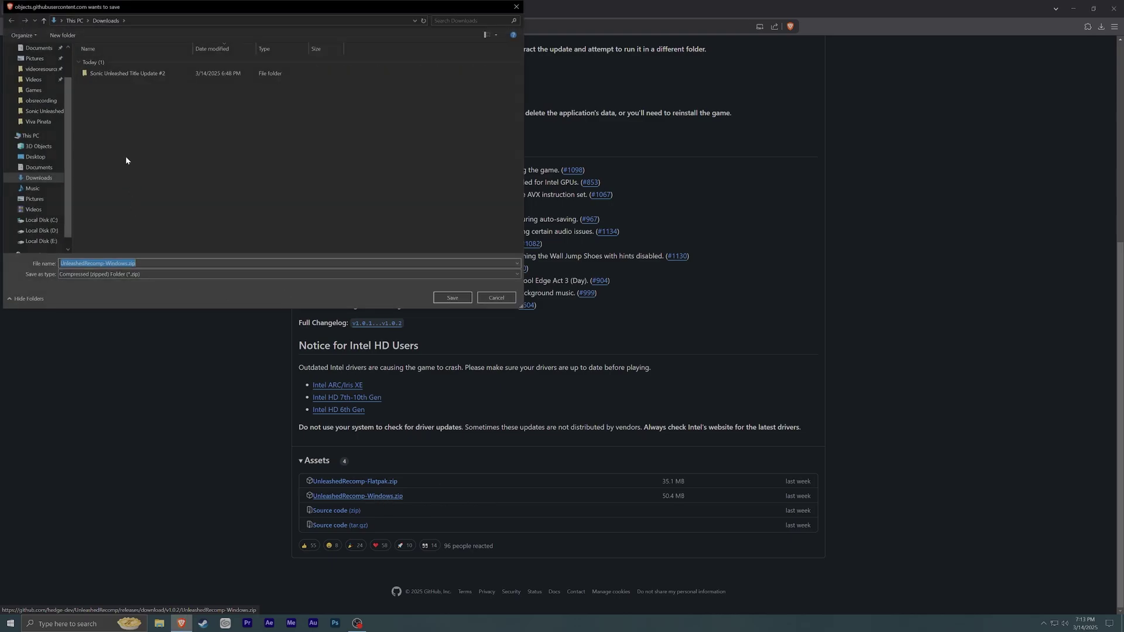
{"action": "left_click", "coordinate": [452, 297]}
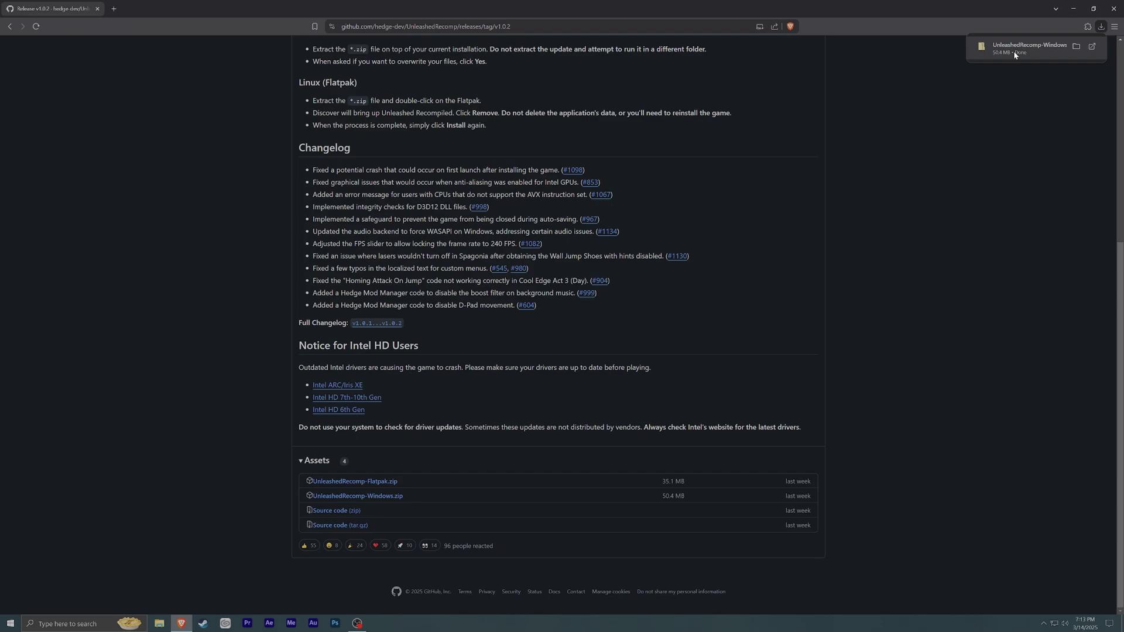
Extract UnleashedRecomp-Windows.zip with 7-Zip into its own UnleashedRecomp-Windows folder in Downloads
{"action": "left_click", "coordinate": [1076, 46]}
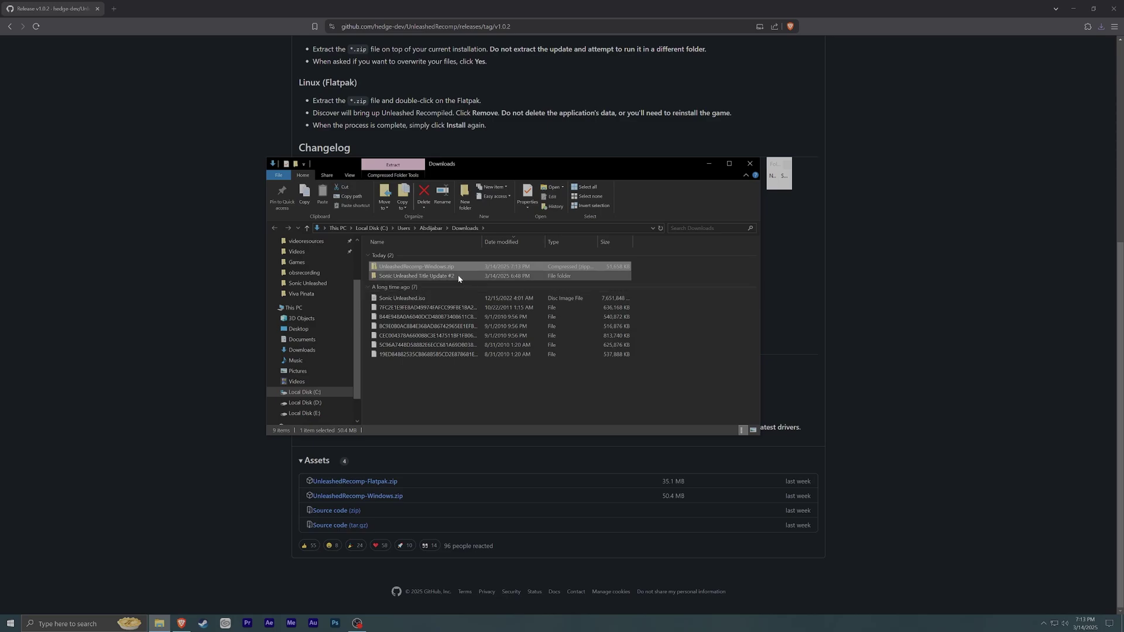
{"action": "right_click", "coordinate": [411, 269]}
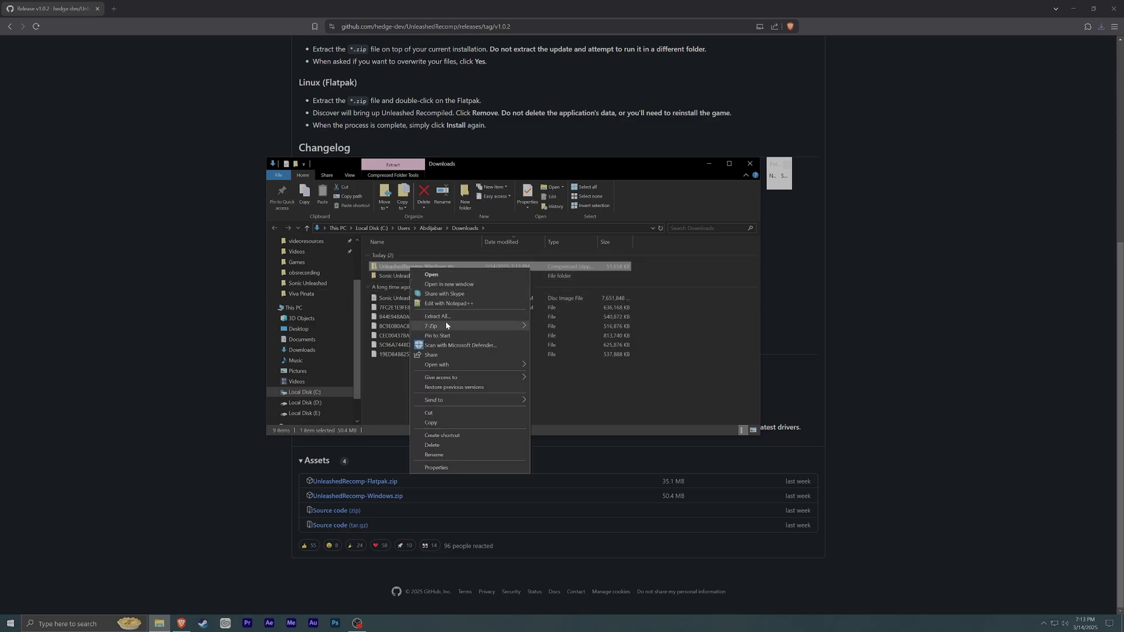
{"action": "mouse_move", "coordinate": [448, 326]}
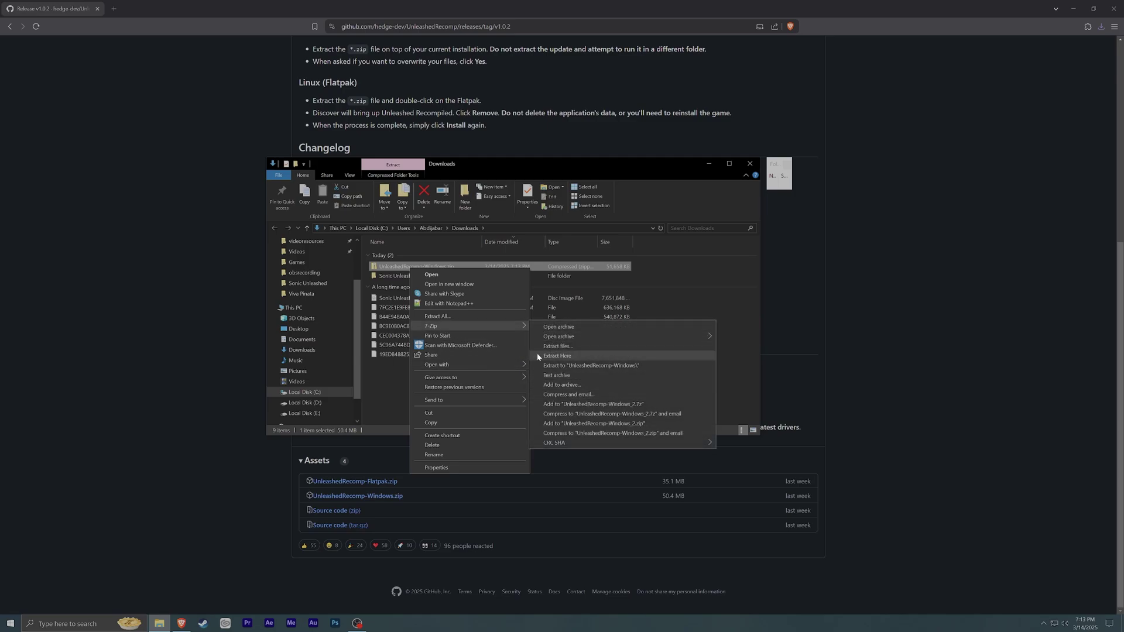
{"action": "left_click", "coordinate": [576, 365]}
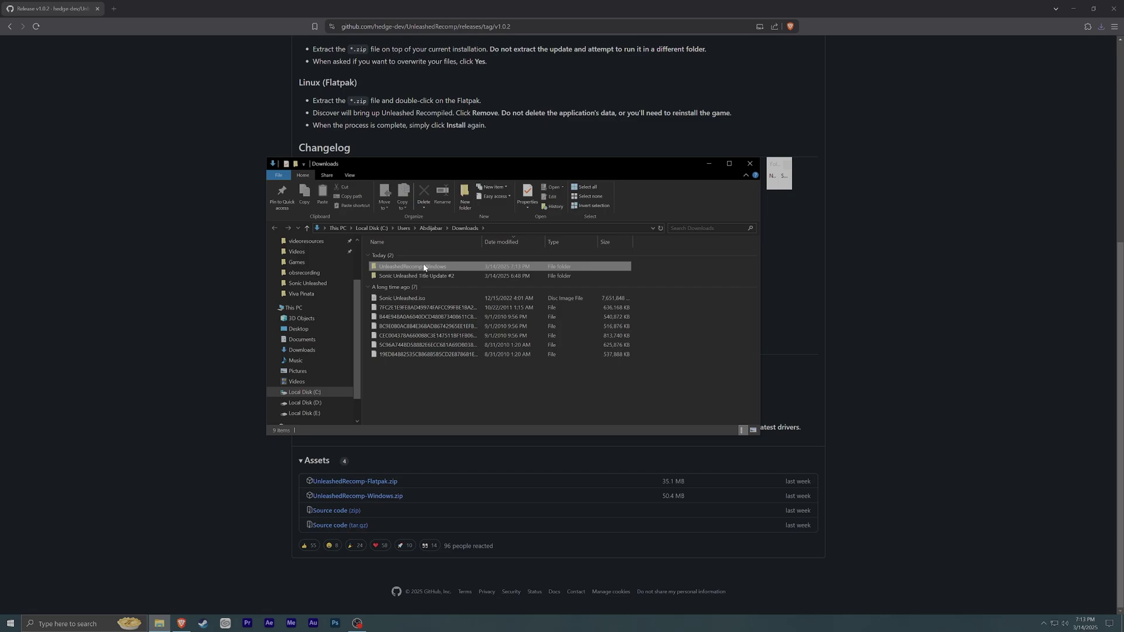
{"action": "double_click", "coordinate": [416, 276]}
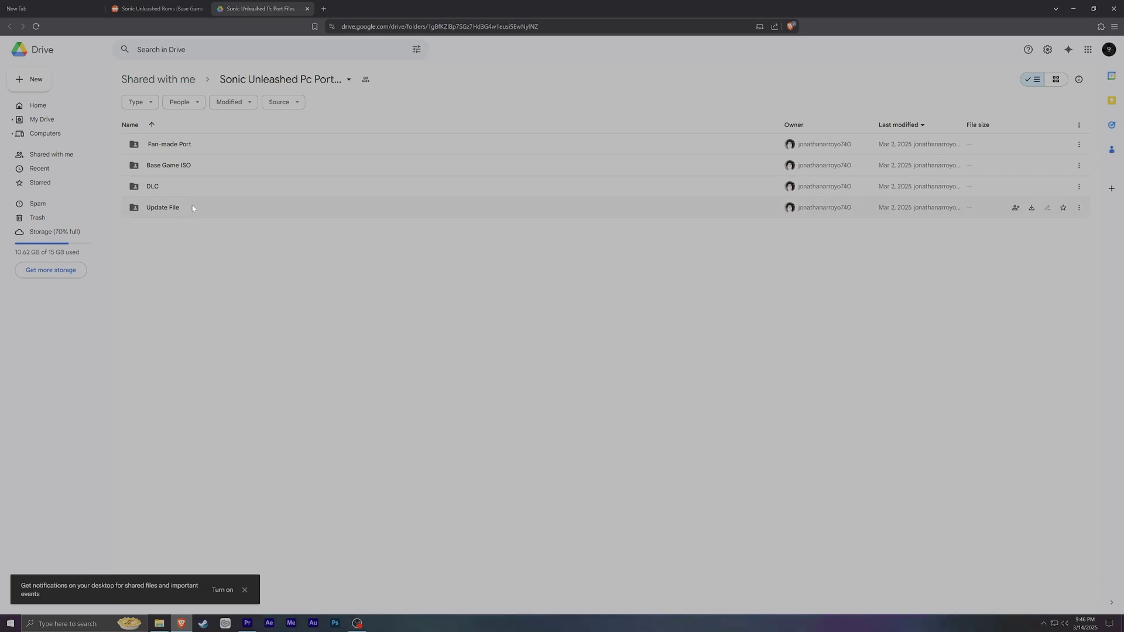
Examine the contents of the Update File, DLC and Base Game ISO folders in the shared Google Drive folder
{"action": "double_click", "coordinate": [155, 211]}
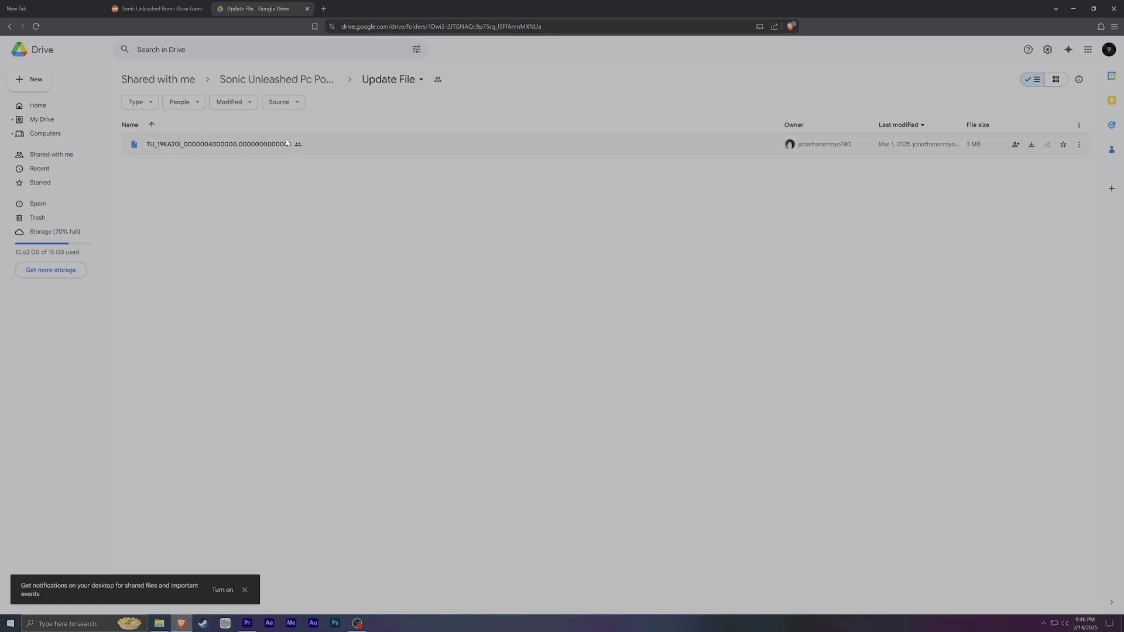
{"action": "key", "text": "alt+Left"}
{"action": "double_click", "coordinate": [158, 186]}
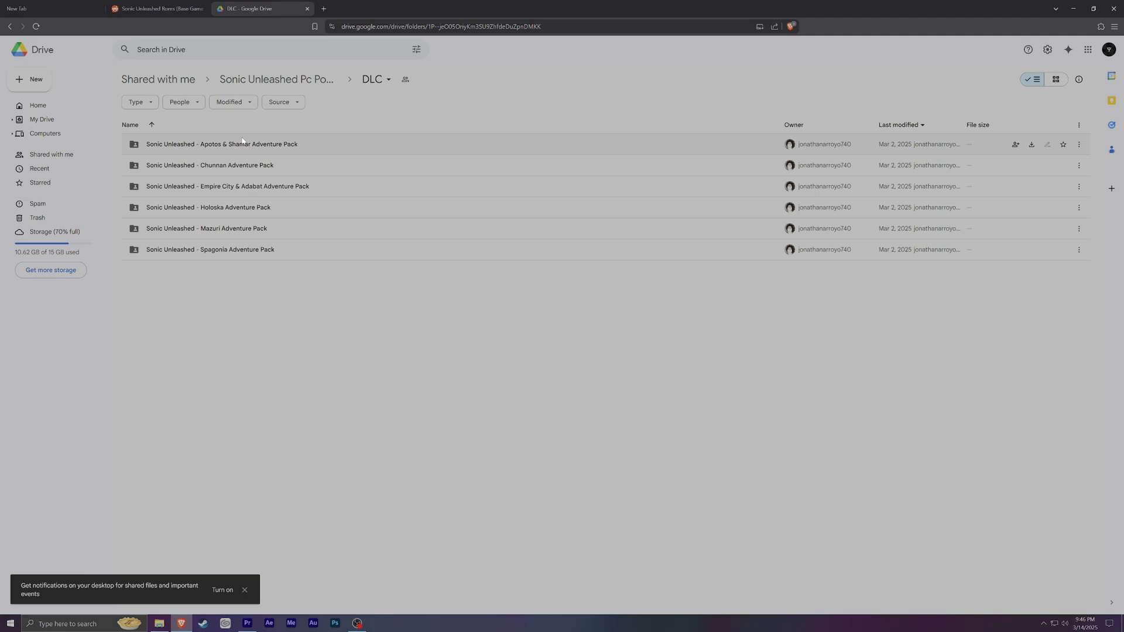
{"action": "key", "text": "alt+Left"}
{"action": "key", "text": "alt+Left"}
{"action": "double_click", "coordinate": [182, 166]}
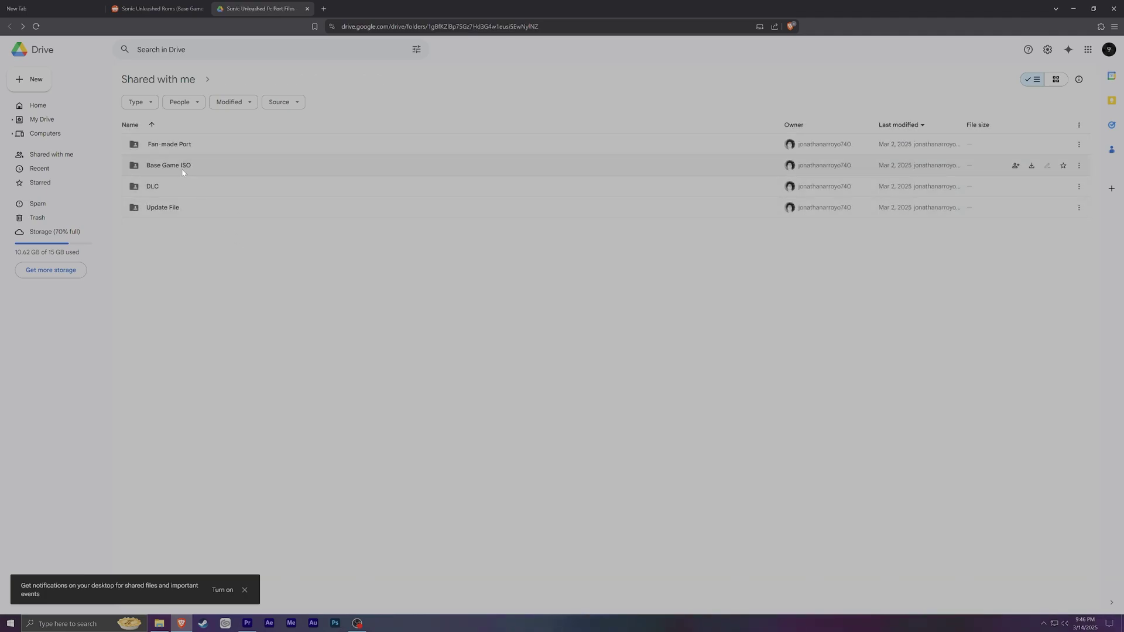
{"action": "double_click", "coordinate": [291, 150]}
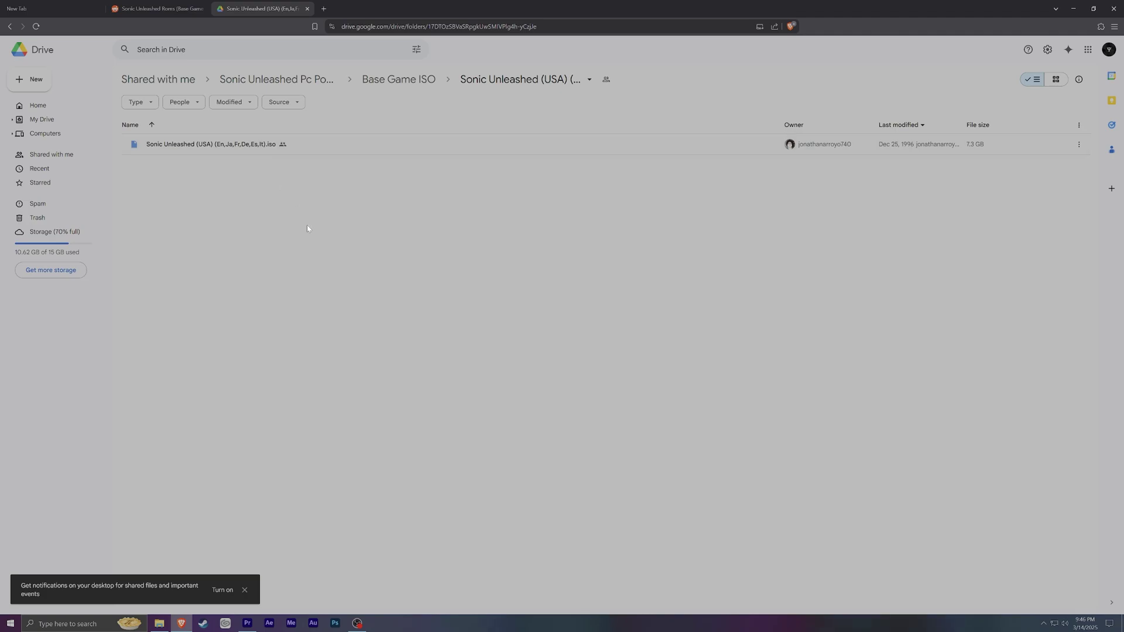
{"action": "key", "text": "alt+Left"}
{"action": "key", "text": "alt+Left"}
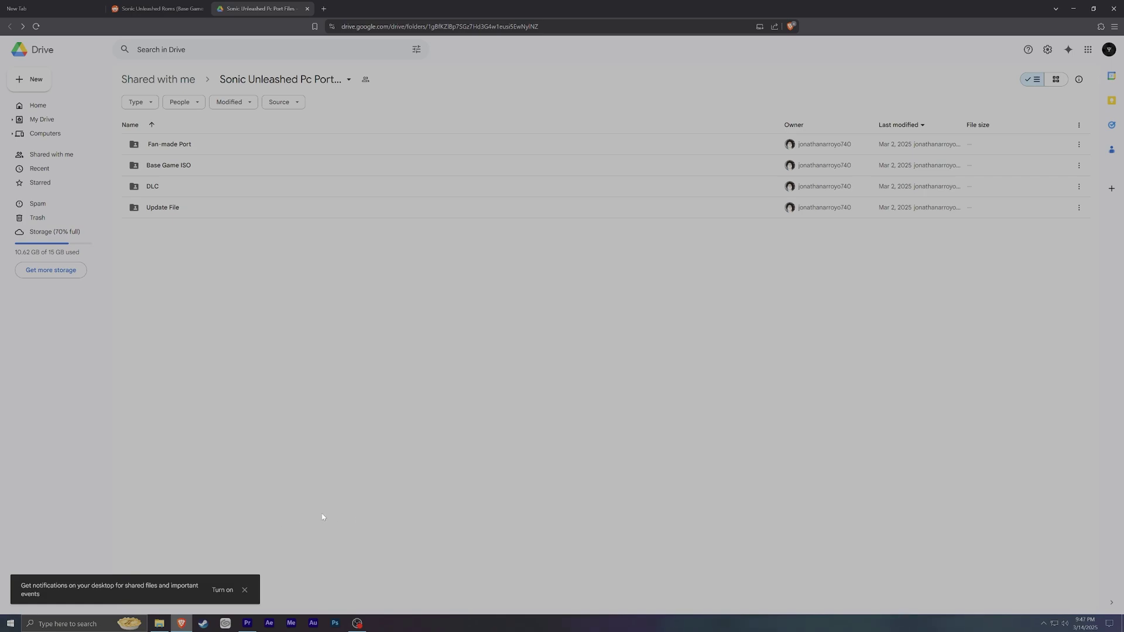
Switch to File Explorer and extract both drive-download archives in Downloads with 7-Zip, each into its own folder
{"action": "left_click", "coordinate": [1073, 9]}
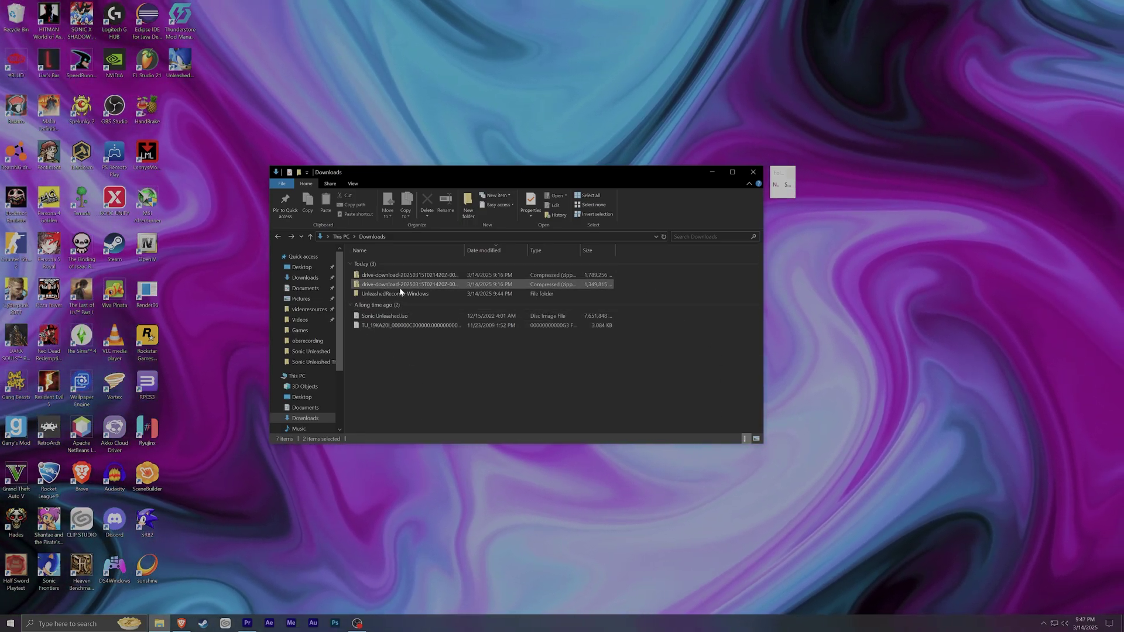
{"action": "left_click_drag", "start_coordinate": [632, 274], "coordinate": [375, 287]}
{"action": "right_click", "coordinate": [372, 286]}
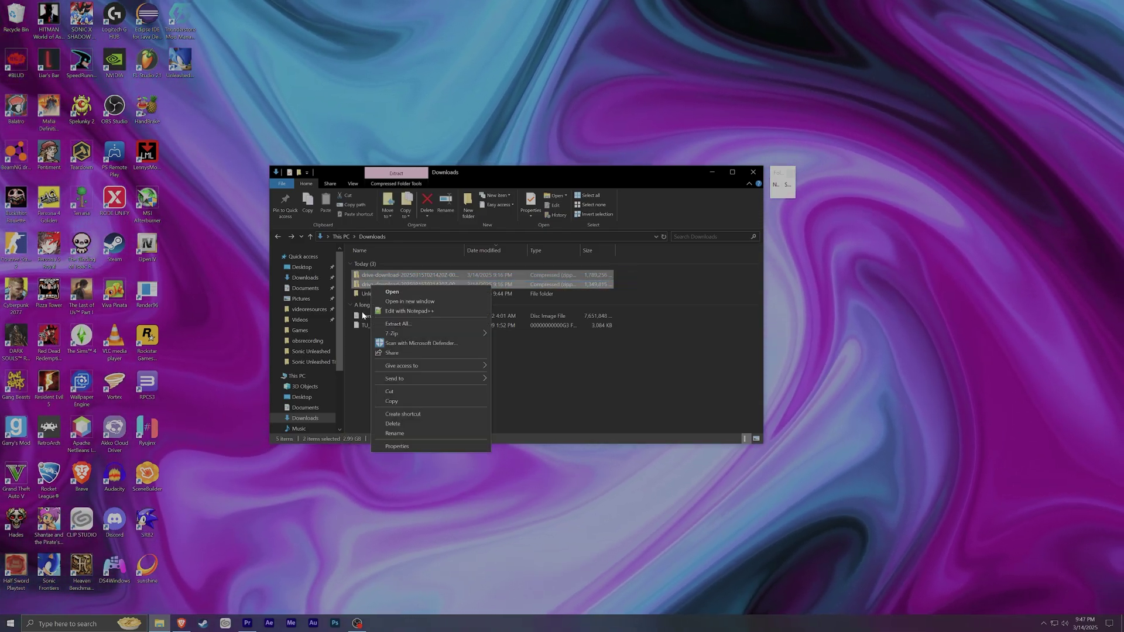
{"action": "mouse_move", "coordinate": [423, 337]}
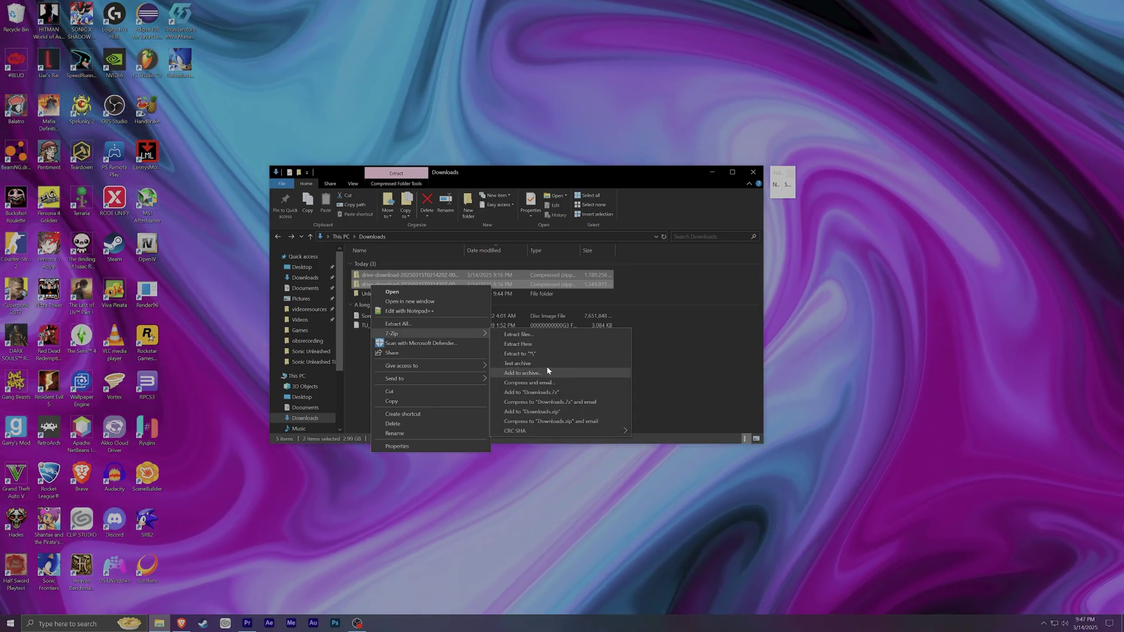
{"action": "left_click", "coordinate": [544, 353]}
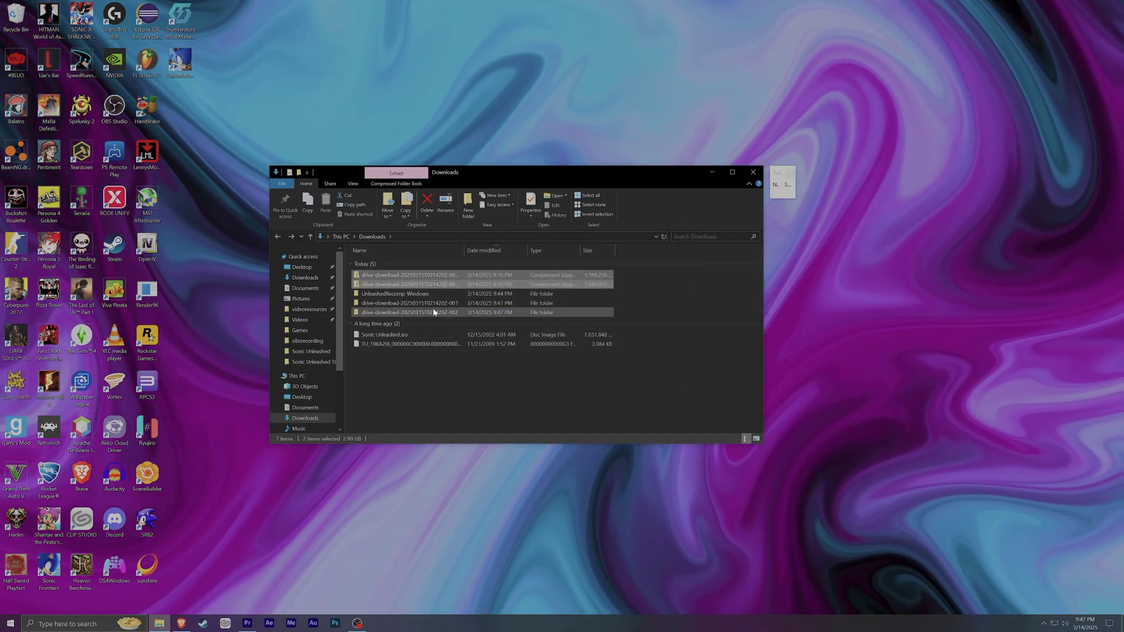
Open the extracted drive-download folder ending in 001 and compare its adventure packs with the DLC folder on Google Drive
{"action": "double_click", "coordinate": [422, 302]}
{"action": "left_click", "coordinate": [369, 265]}
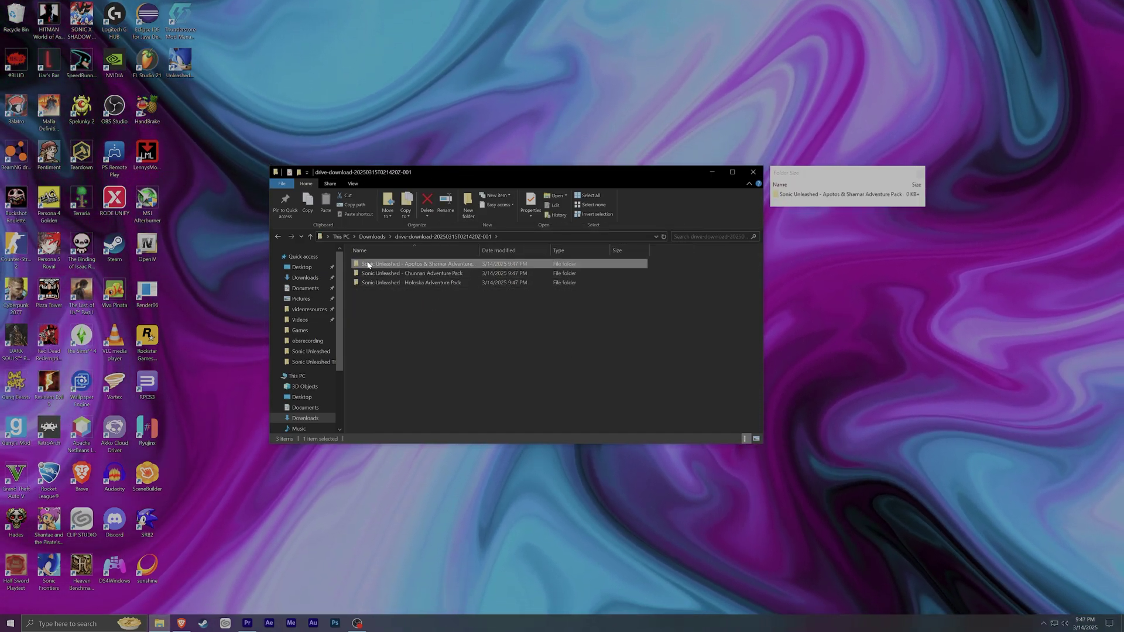
{"action": "left_click", "coordinate": [438, 304]}
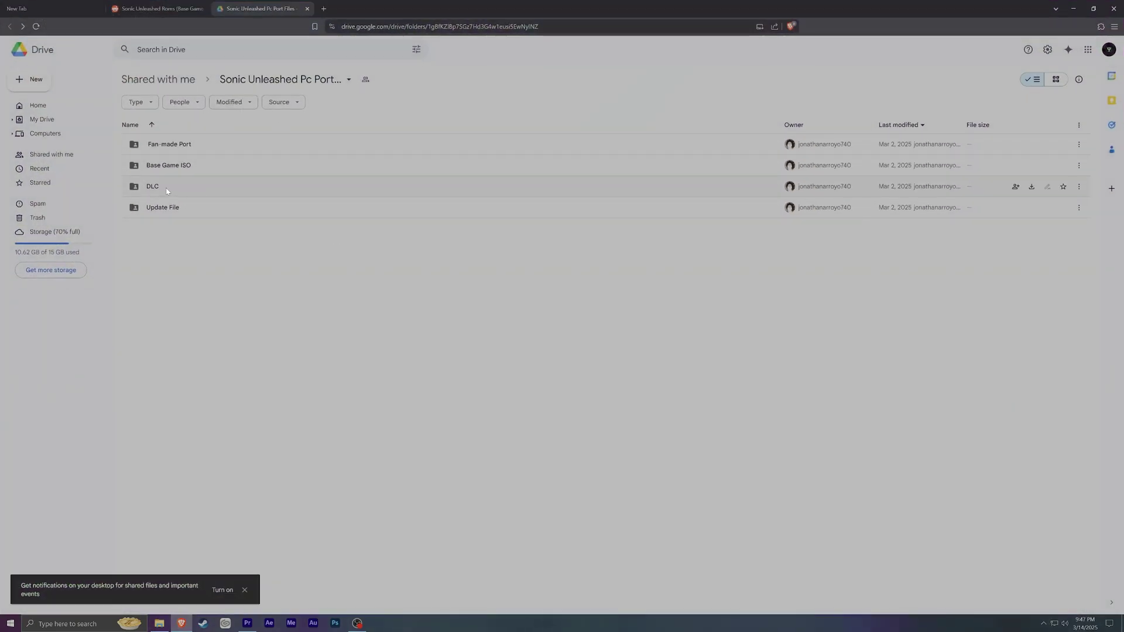
{"action": "double_click", "coordinate": [167, 191]}
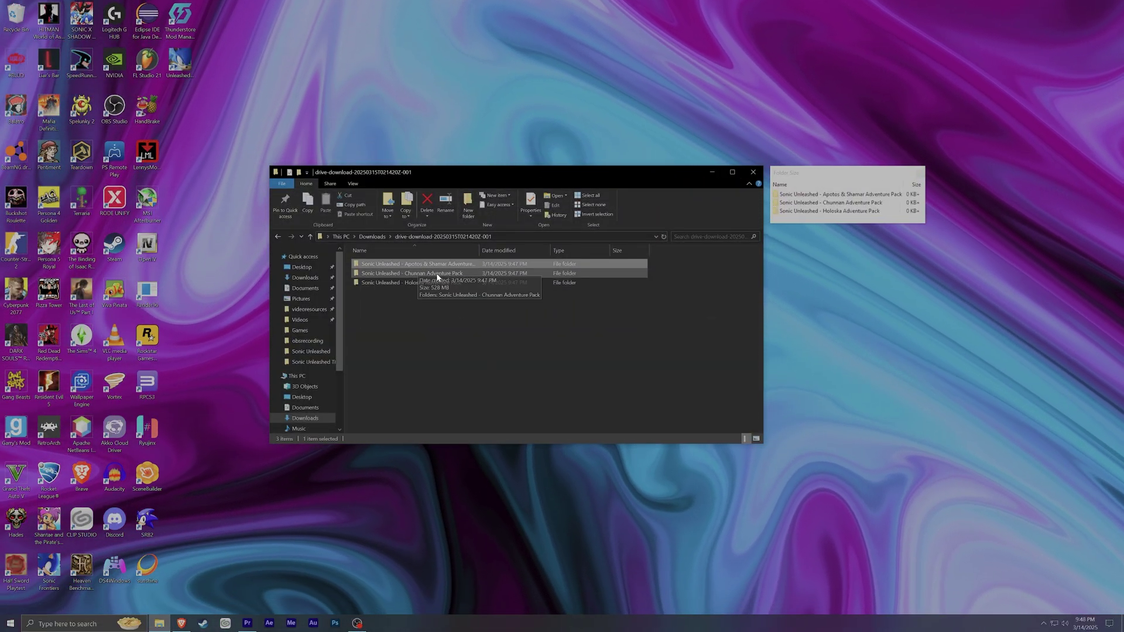
Move the content file from the Apotos & Shamar Adventure Pack's innermost 00000002 folder to the desktop
{"action": "left_click", "coordinate": [447, 264]}
{"action": "double_click", "coordinate": [442, 265]}
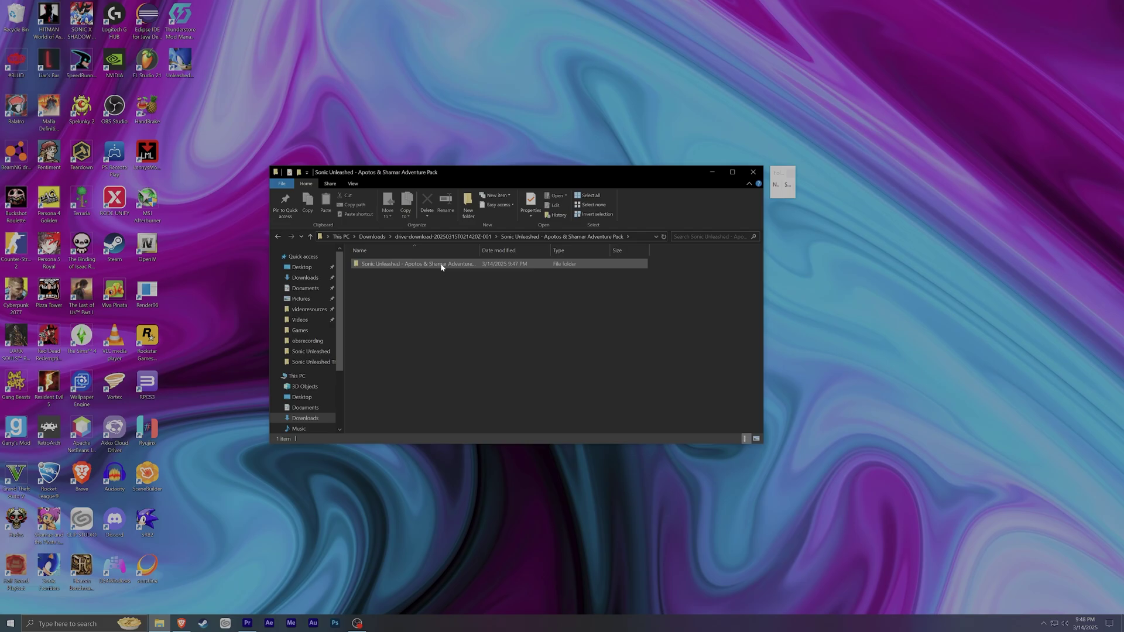
{"action": "right_click", "coordinate": [441, 266]}
{"action": "left_click", "coordinate": [449, 270]}
{"action": "double_click", "coordinate": [414, 265]}
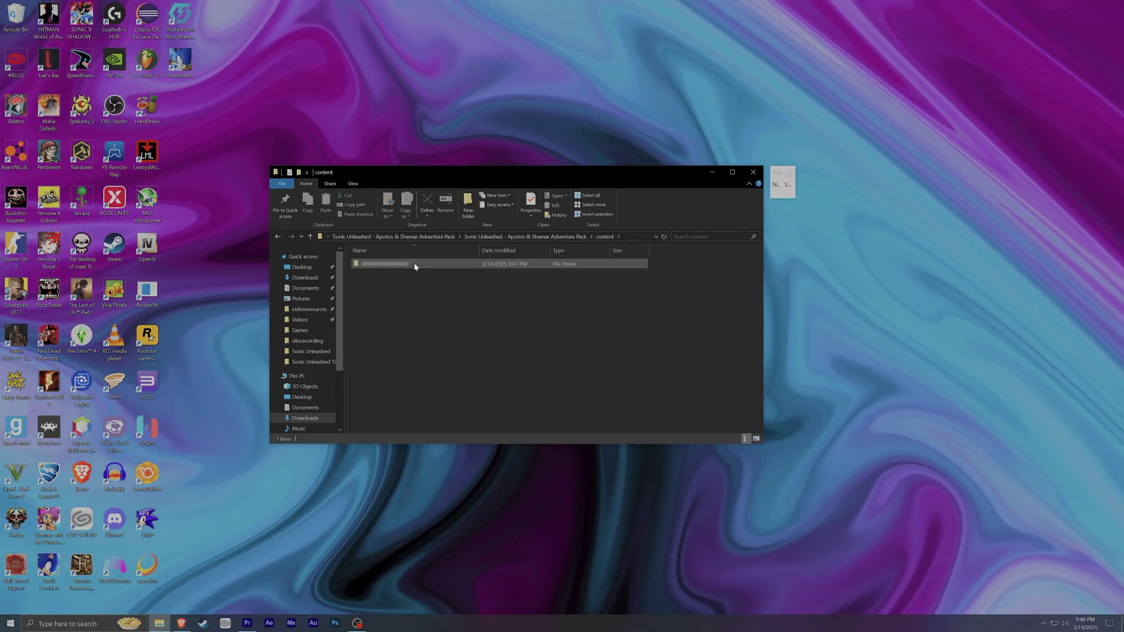
{"action": "double_click", "coordinate": [413, 265]}
{"action": "double_click", "coordinate": [414, 265]}
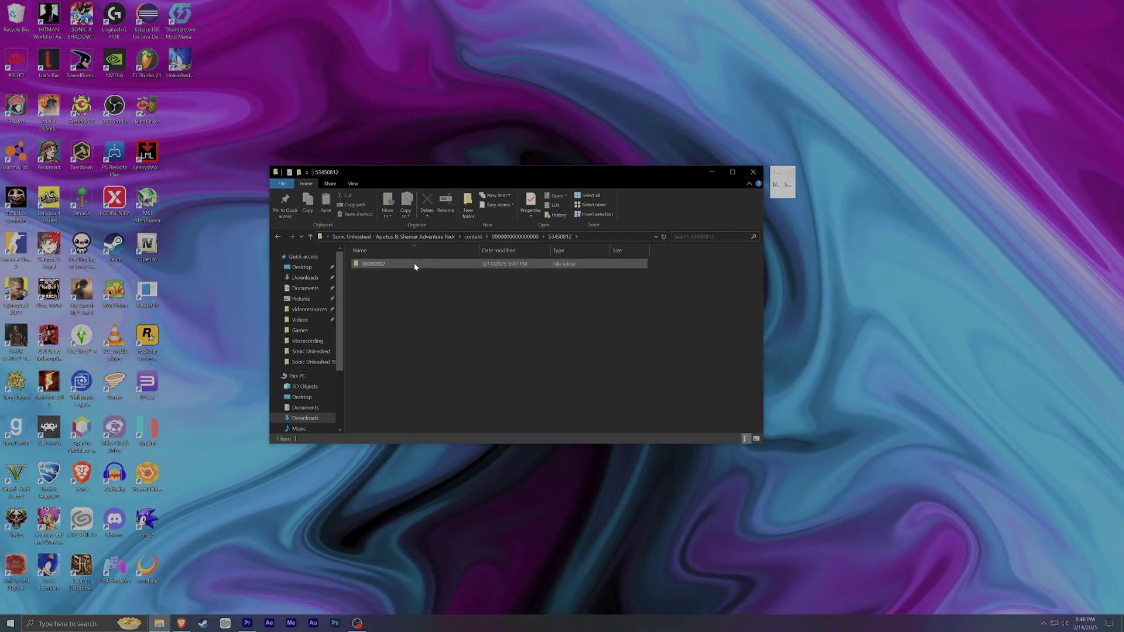
{"action": "double_click", "coordinate": [413, 265]}
{"action": "left_click", "coordinate": [374, 263]}
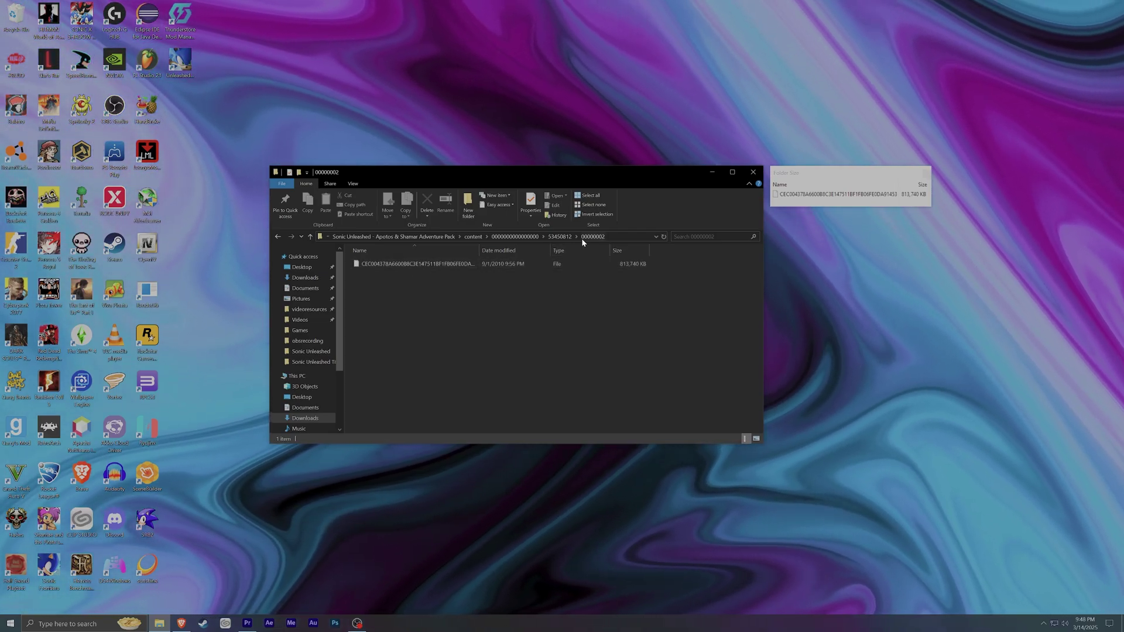
{"action": "left_click_drag", "start_coordinate": [461, 265], "coordinate": [415, 120]}
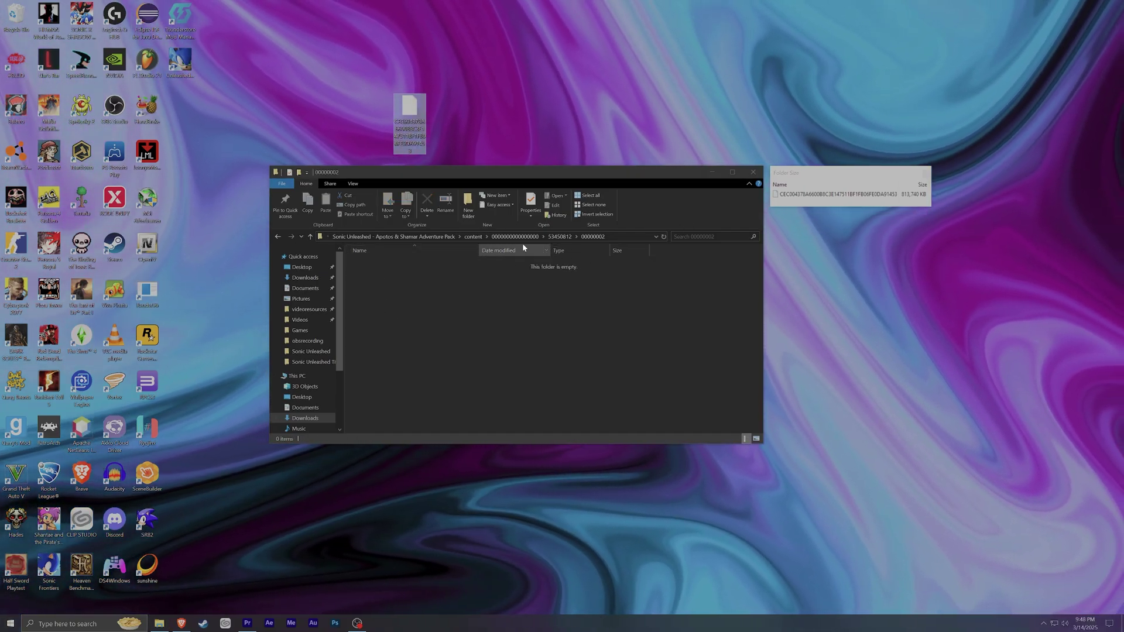
Return to the drive-download folder and move the Chunnan Adventure Pack's file from its innermost 00000002 folder to the desktop
{"action": "left_click", "coordinate": [558, 236]}
{"action": "left_click", "coordinate": [472, 237]}
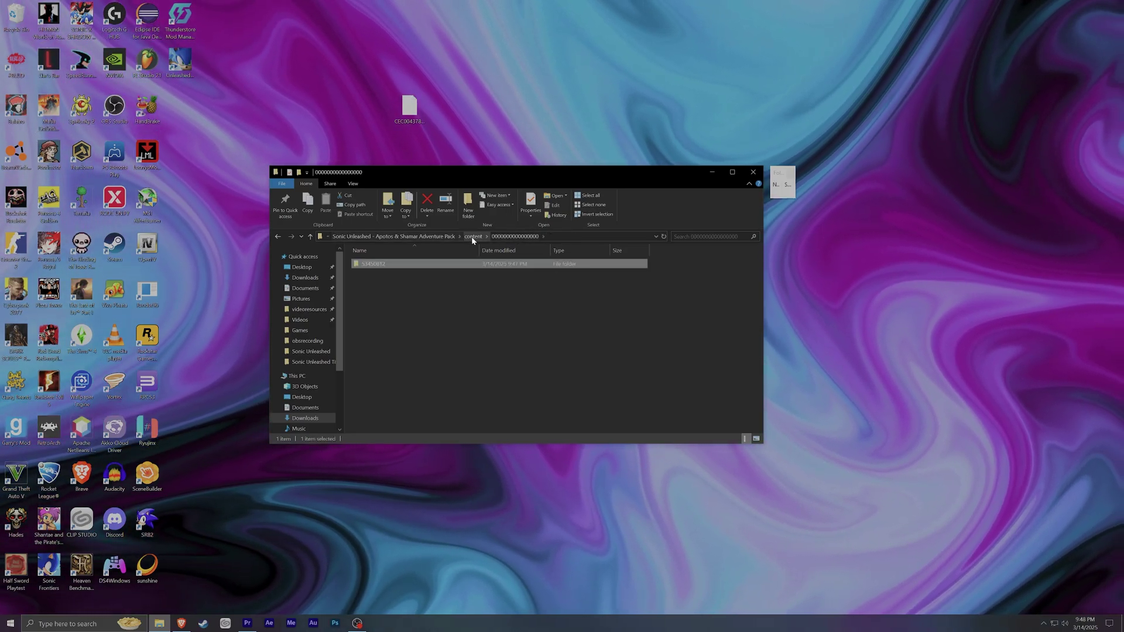
{"action": "left_click", "coordinate": [424, 236]}
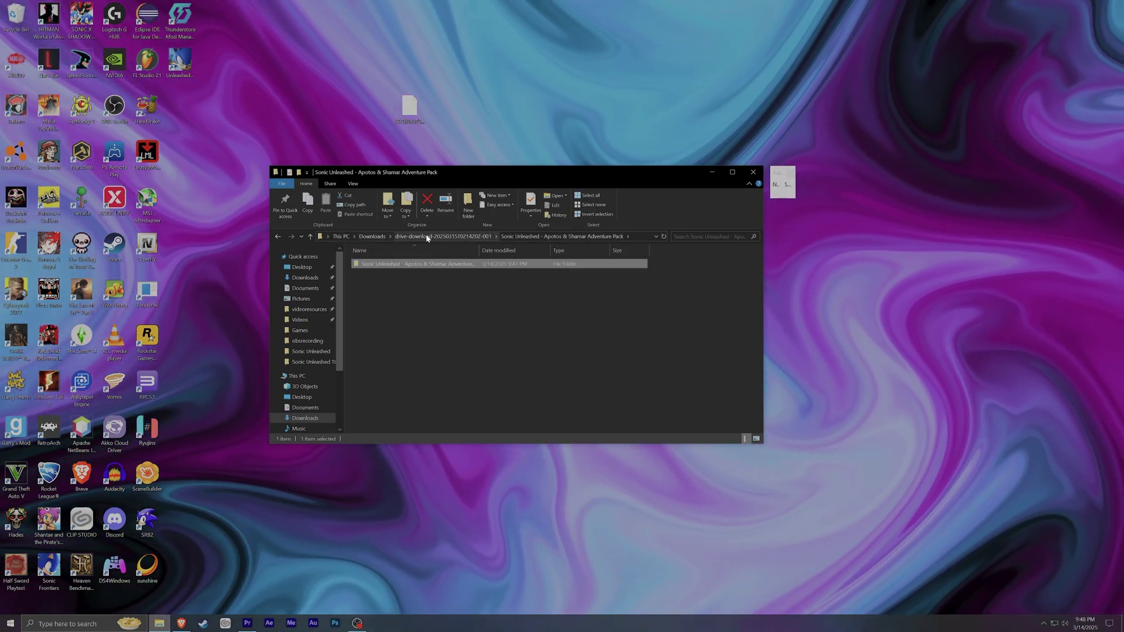
{"action": "left_click", "coordinate": [404, 236]}
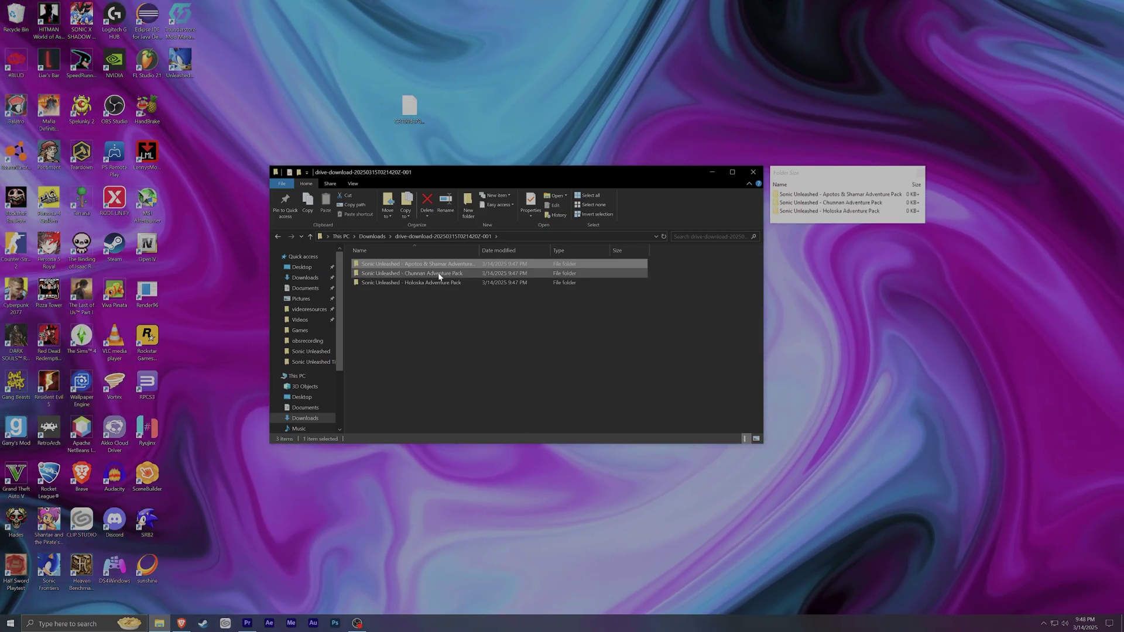
{"action": "left_click", "coordinate": [438, 275]}
{"action": "double_click", "coordinate": [438, 274]}
{"action": "double_click", "coordinate": [401, 264]}
{"action": "double_click", "coordinate": [399, 264]}
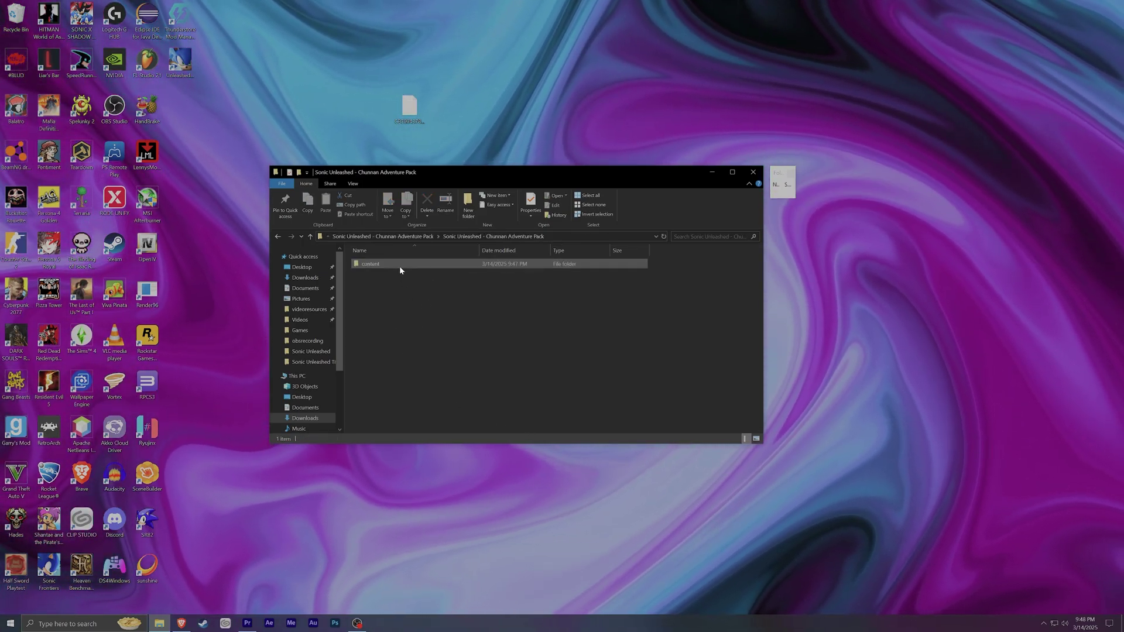
{"action": "double_click", "coordinate": [400, 267]}
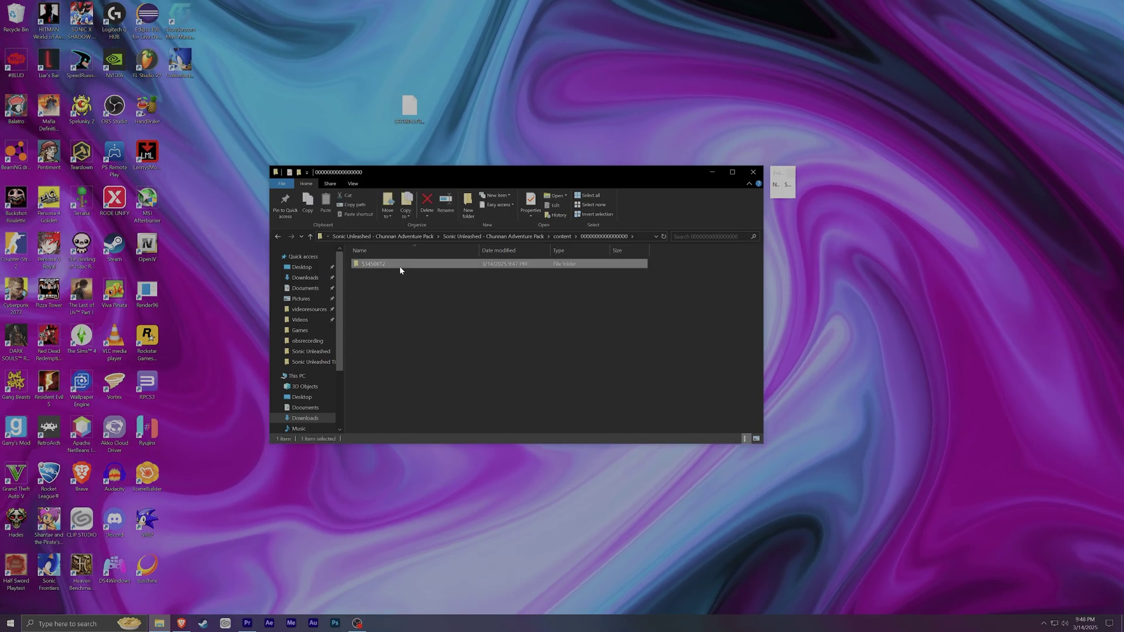
{"action": "double_click", "coordinate": [400, 266]}
{"action": "double_click", "coordinate": [400, 267]}
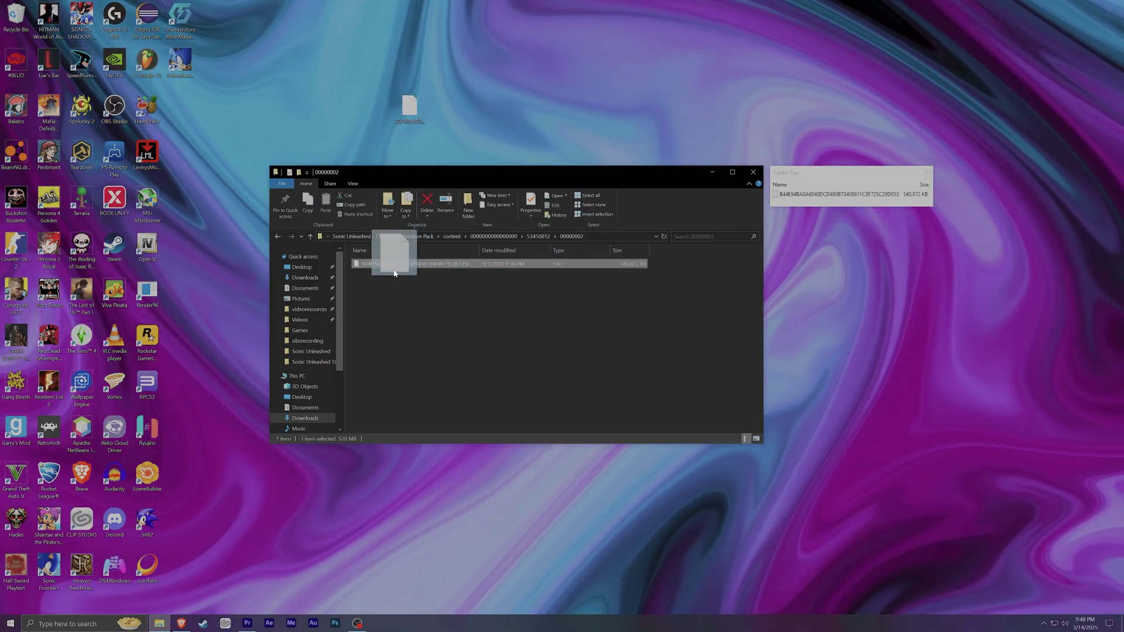
{"action": "left_click_drag", "start_coordinate": [471, 138], "coordinate": [444, 113]}
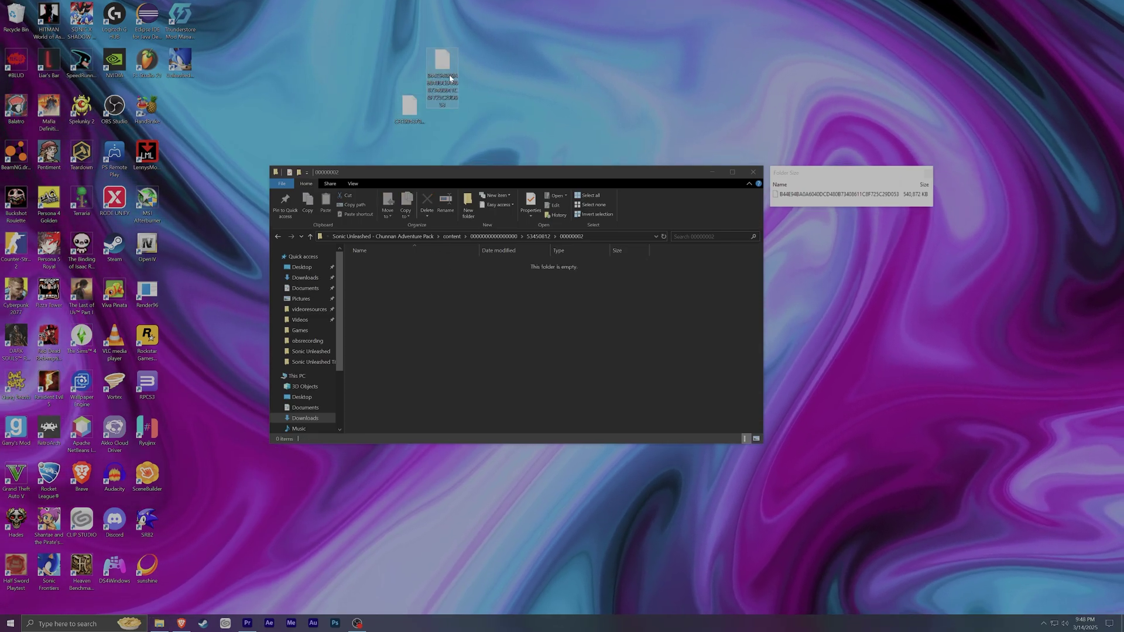
Return to the drive-download folder ending in 001 and move the Holoska Adventure Pack's file from its innermost 00000002 folder to the desktop
{"action": "left_click", "coordinate": [556, 238]}
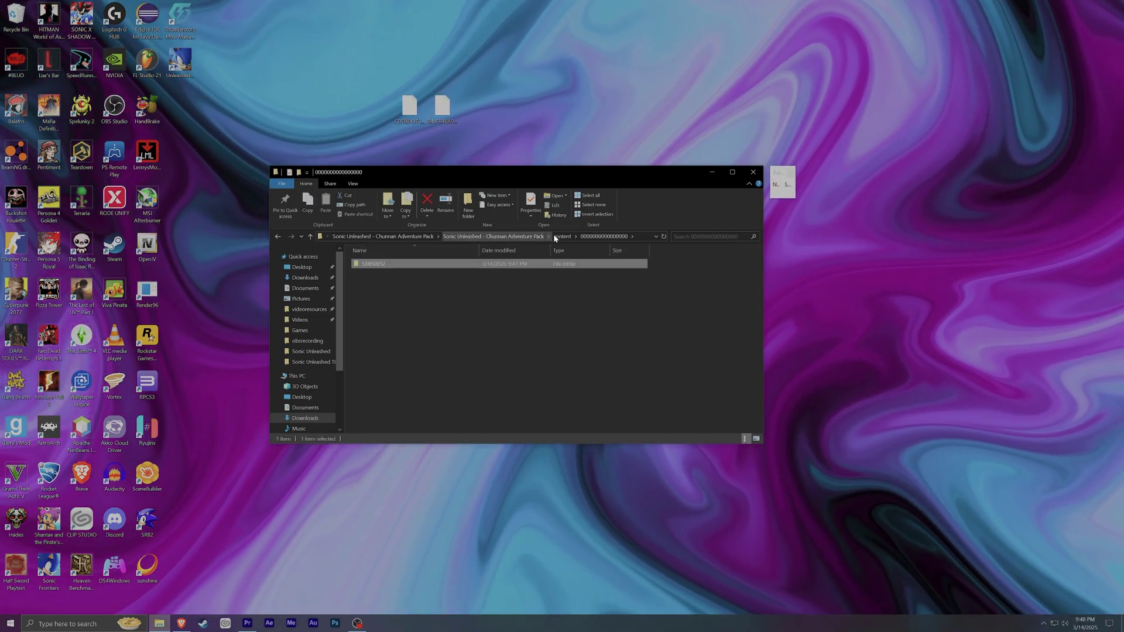
{"action": "left_click", "coordinate": [493, 236]}
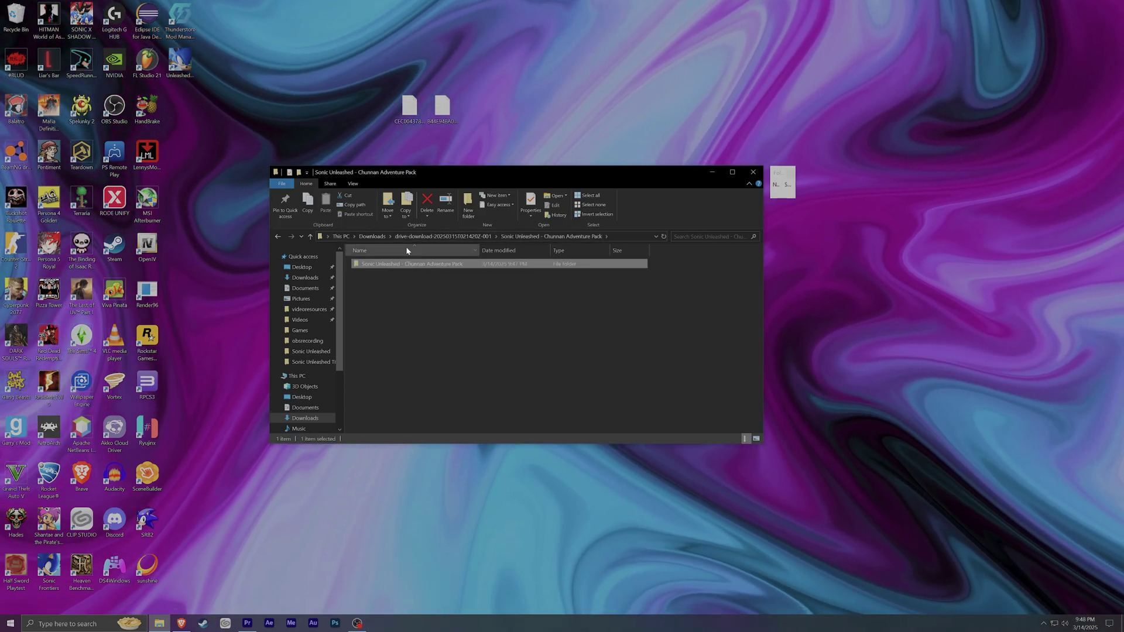
{"action": "left_click", "coordinate": [434, 236]}
{"action": "double_click", "coordinate": [406, 282]}
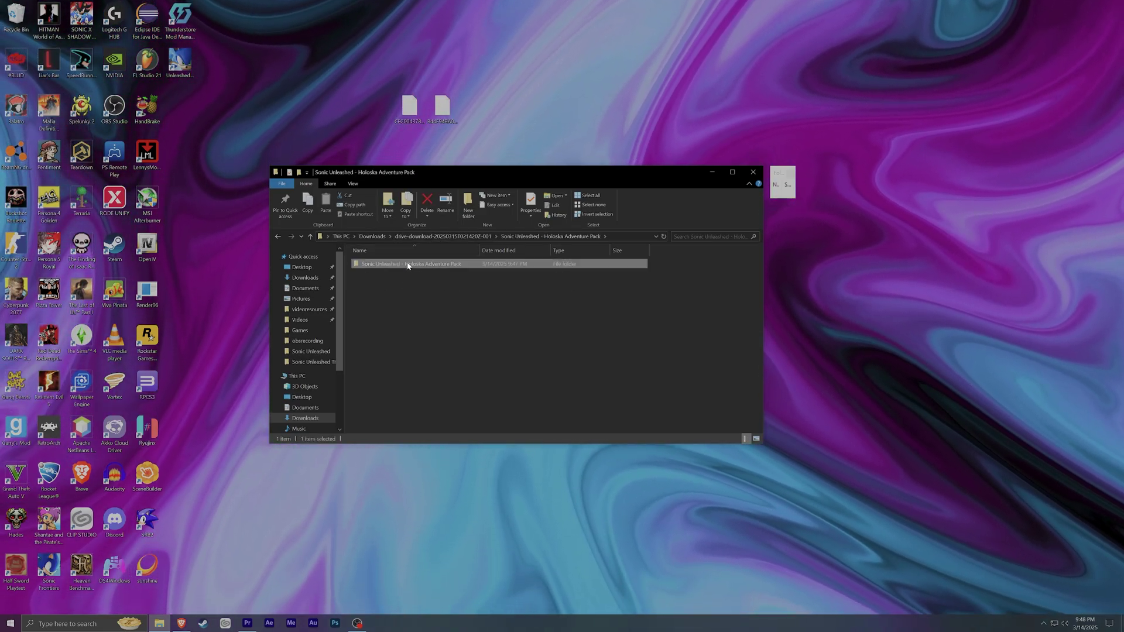
{"action": "double_click", "coordinate": [407, 264]}
{"action": "double_click", "coordinate": [407, 264]}
{"action": "double_click", "coordinate": [407, 264]}
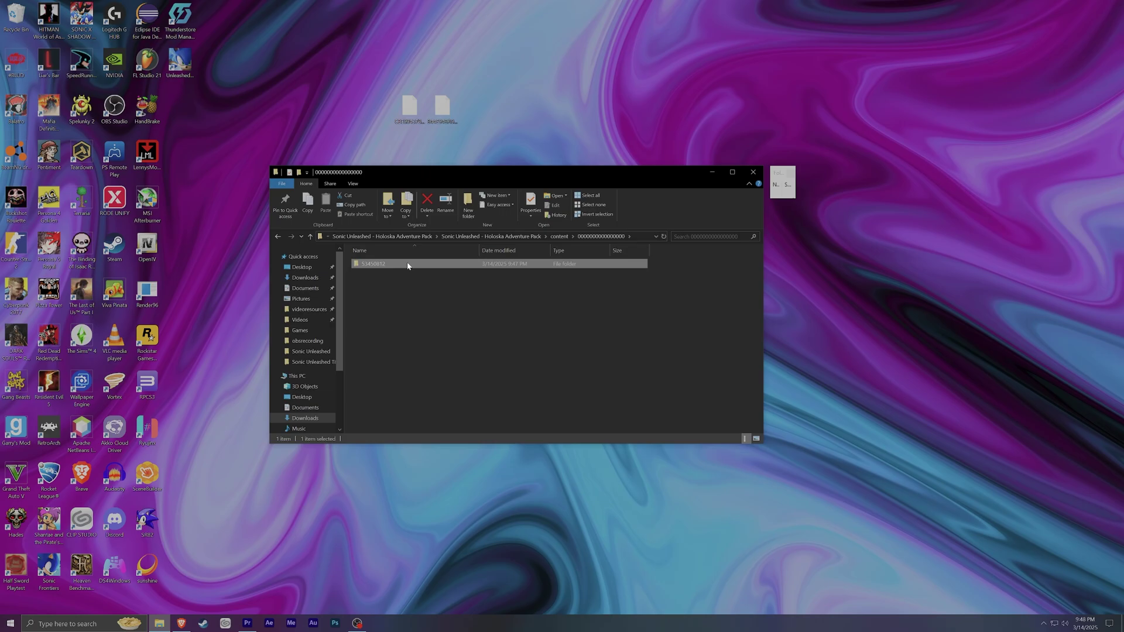
{"action": "double_click", "coordinate": [407, 264]}
{"action": "double_click", "coordinate": [407, 264]}
{"action": "left_click_drag", "start_coordinate": [399, 264], "coordinate": [474, 117]}
Delete the Apotos & Shamar, Chunnan and Holoska Adventure Pack folders from the drive-download folder ending in 001
{"action": "left_click", "coordinate": [383, 236]}
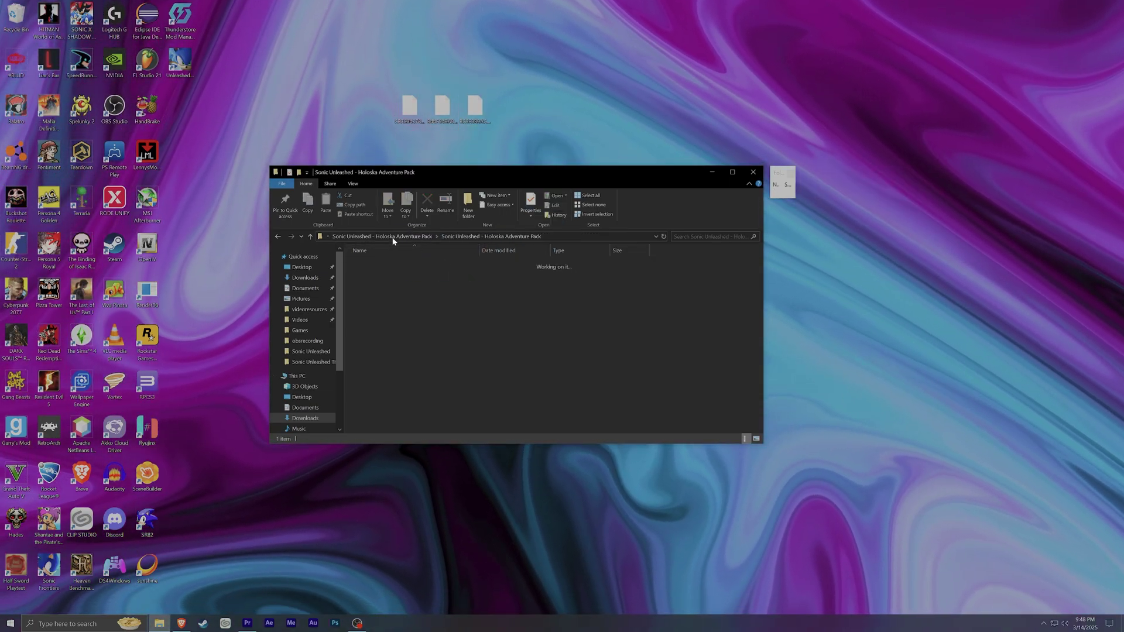
{"action": "left_click", "coordinate": [372, 237]}
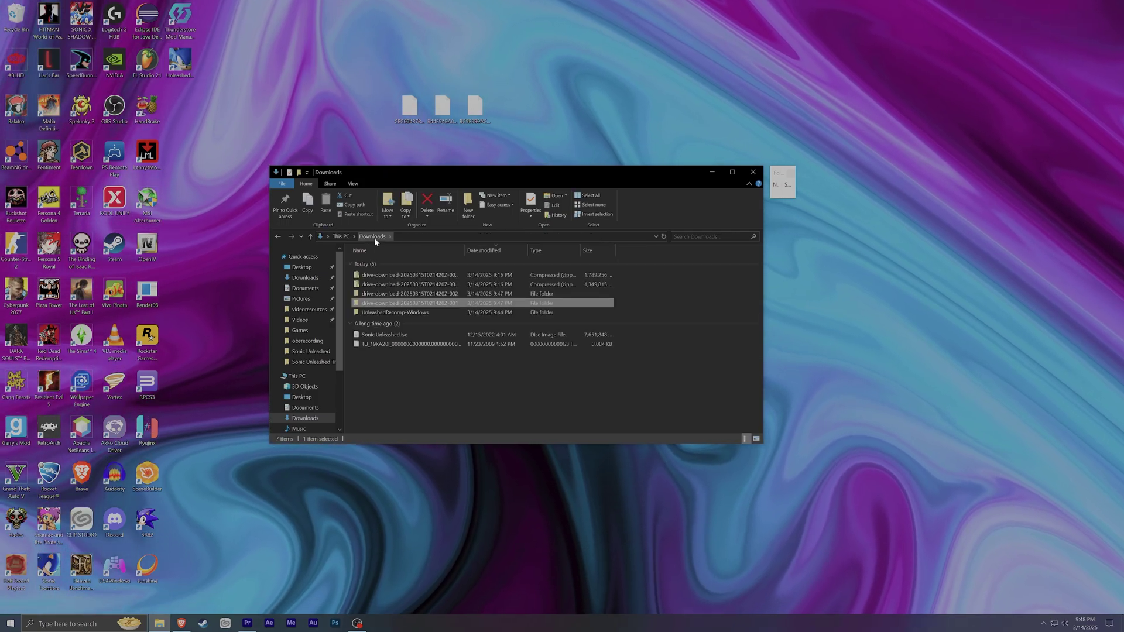
{"action": "double_click", "coordinate": [381, 296]}
{"action": "left_click", "coordinate": [394, 284]}
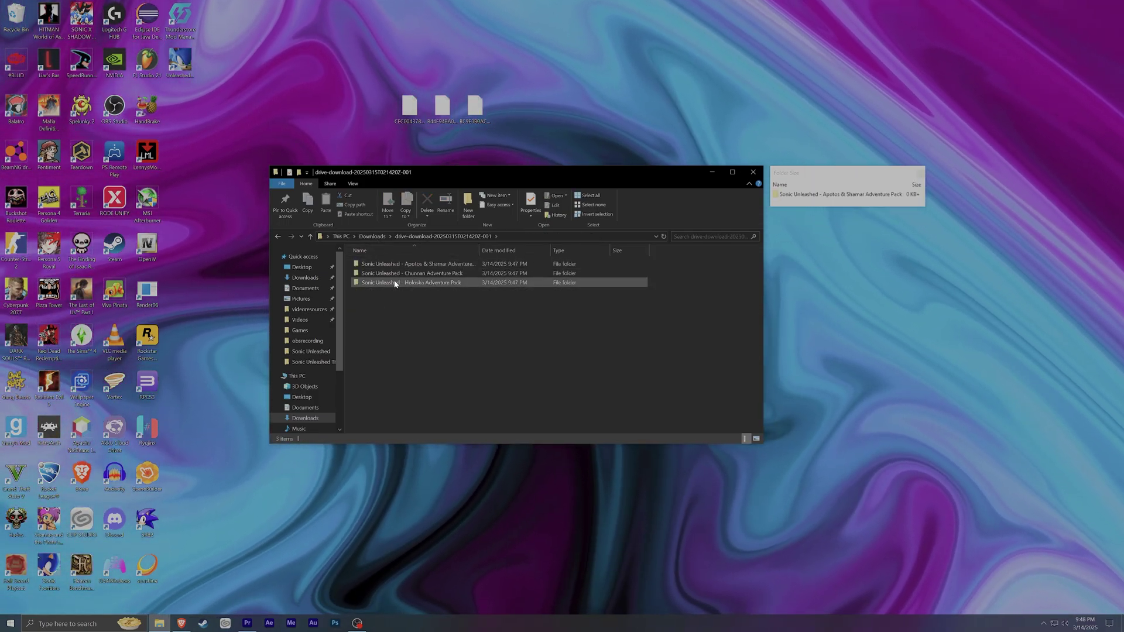
{"action": "left_click", "coordinate": [423, 272], "text": "ctrl"}
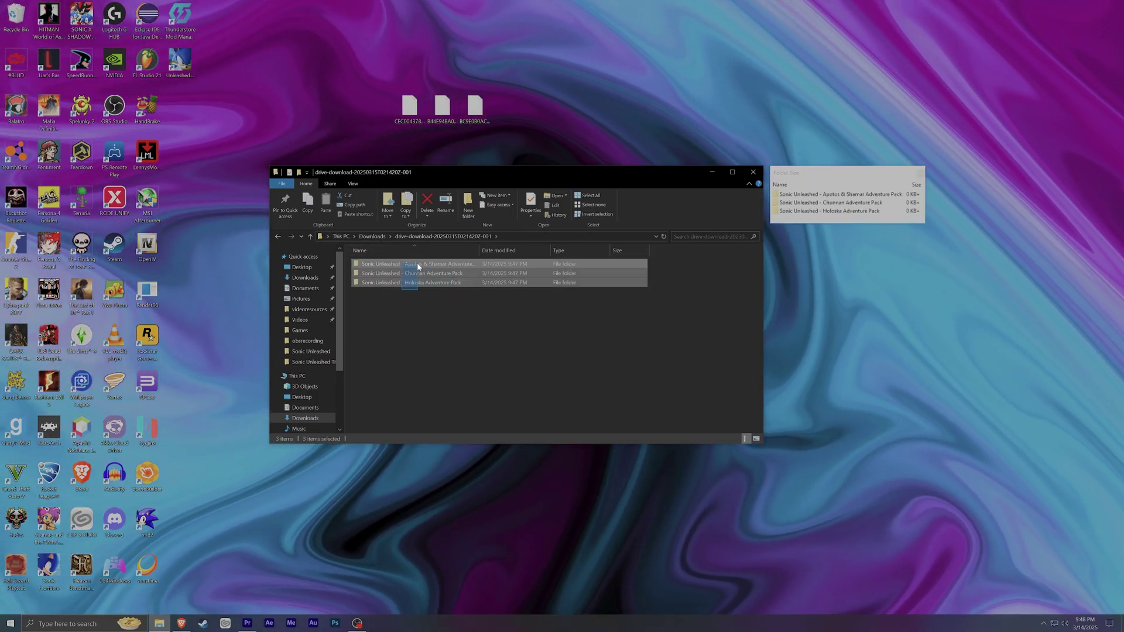
{"action": "left_click_drag", "start_coordinate": [497, 135], "coordinate": [416, 111]}
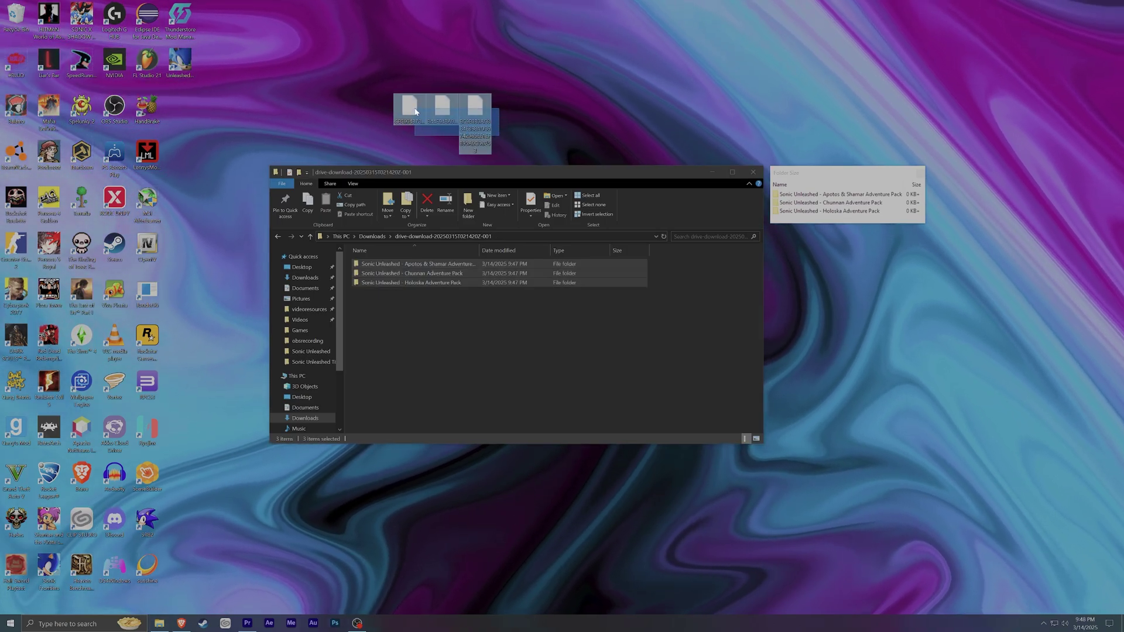
{"action": "left_click_drag", "start_coordinate": [406, 313], "coordinate": [416, 274]}
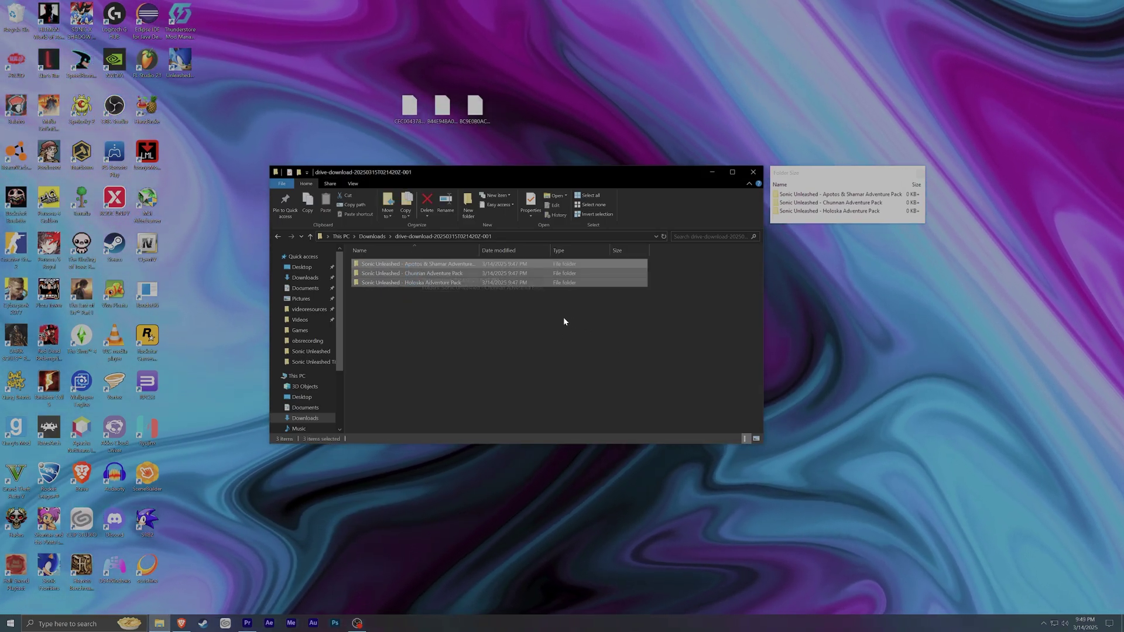
{"action": "key", "text": "Delete"}
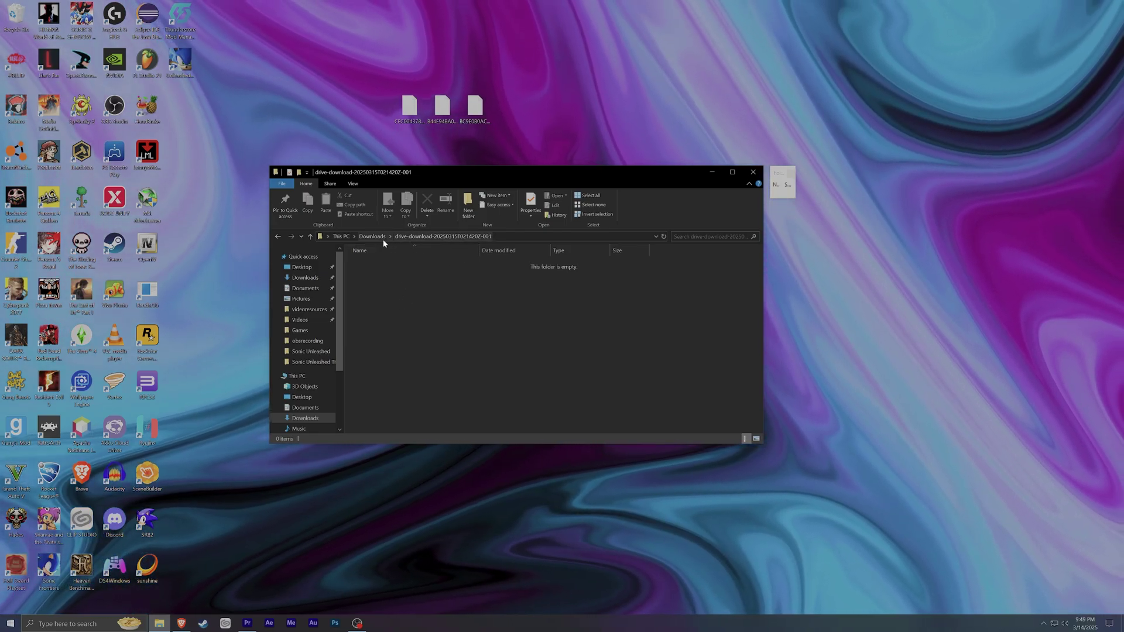
Return to Downloads and delete the emptied drive-download folder ending in 001
{"action": "left_click", "coordinate": [373, 235]}
{"action": "right_click", "coordinate": [370, 293]}
{"action": "left_click", "coordinate": [390, 489]}
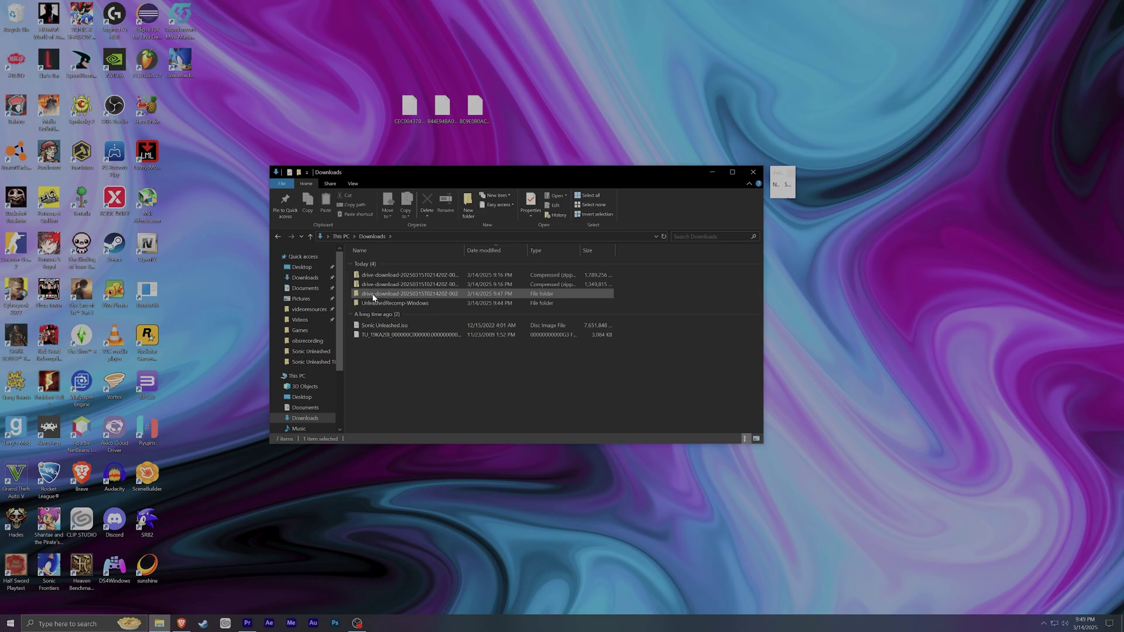
Open the drive-download folder ending in 002 and move the Empire City & Adabat Adventure Pack's file from its innermost 00000002 folder to the desktop
{"action": "left_click", "coordinate": [373, 295]}
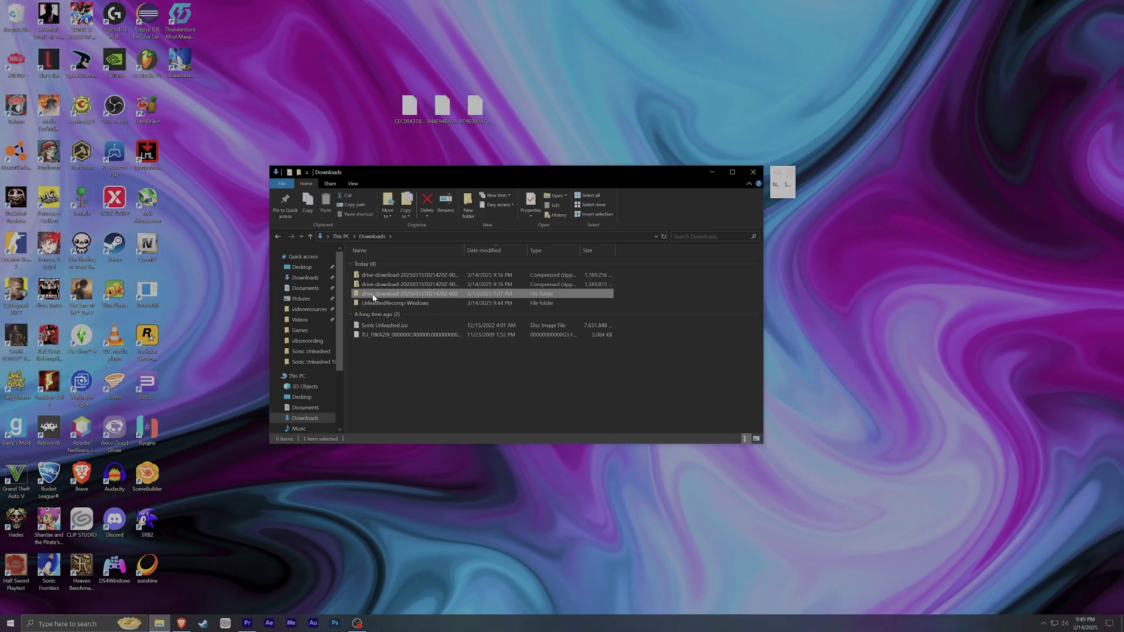
{"action": "double_click", "coordinate": [373, 294]}
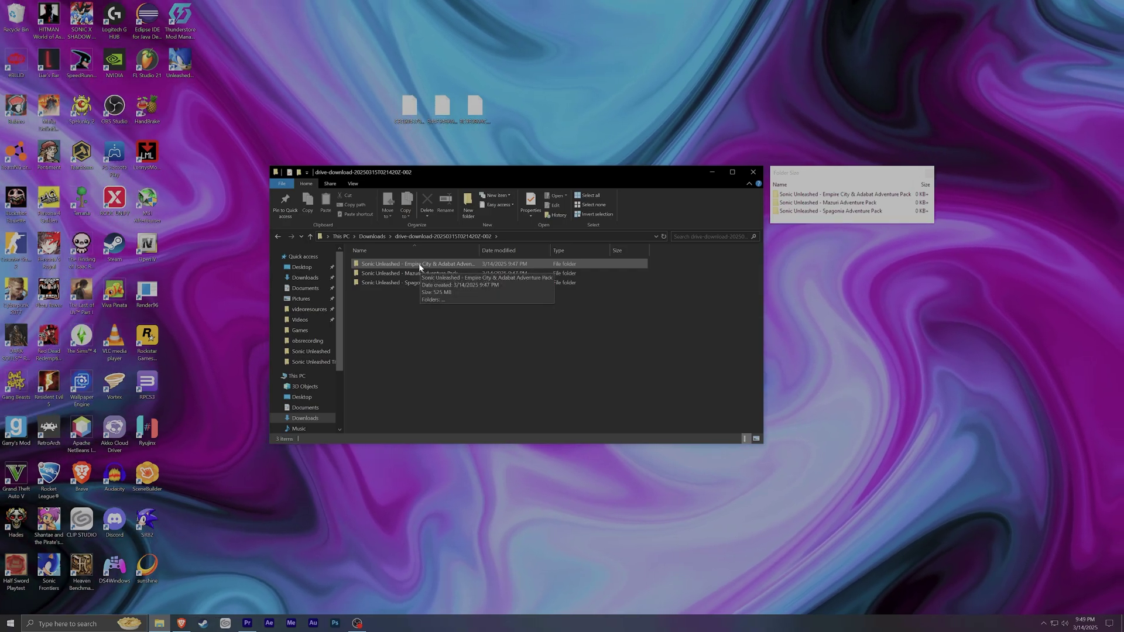
{"action": "double_click", "coordinate": [417, 264]}
{"action": "double_click", "coordinate": [417, 264]}
{"action": "double_click", "coordinate": [417, 264]}
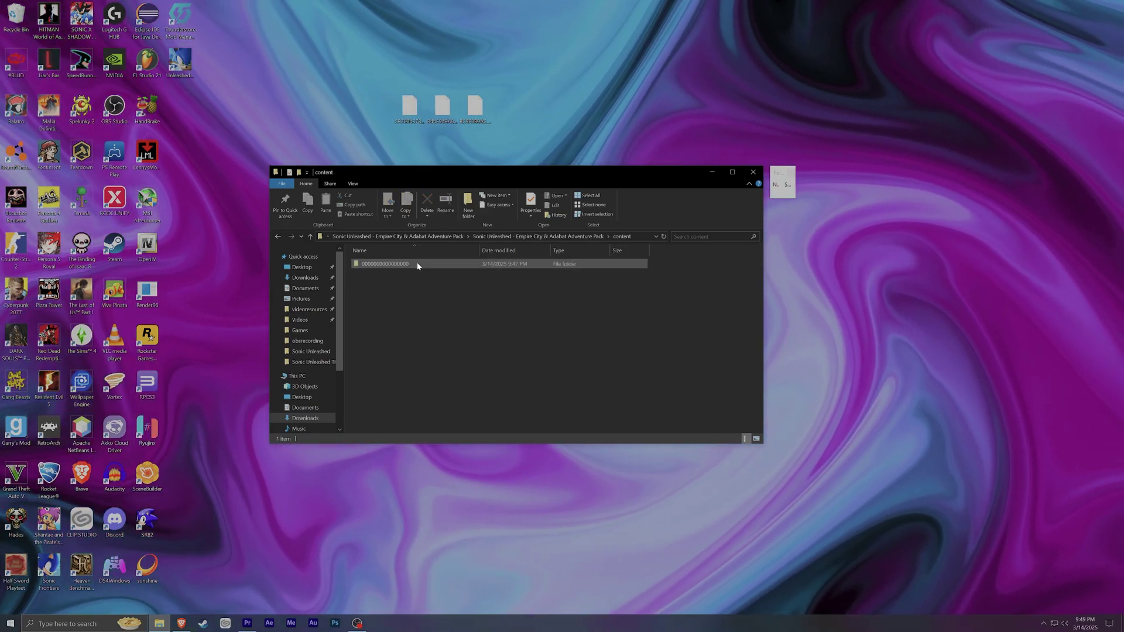
{"action": "double_click", "coordinate": [417, 264]}
{"action": "double_click", "coordinate": [417, 264]}
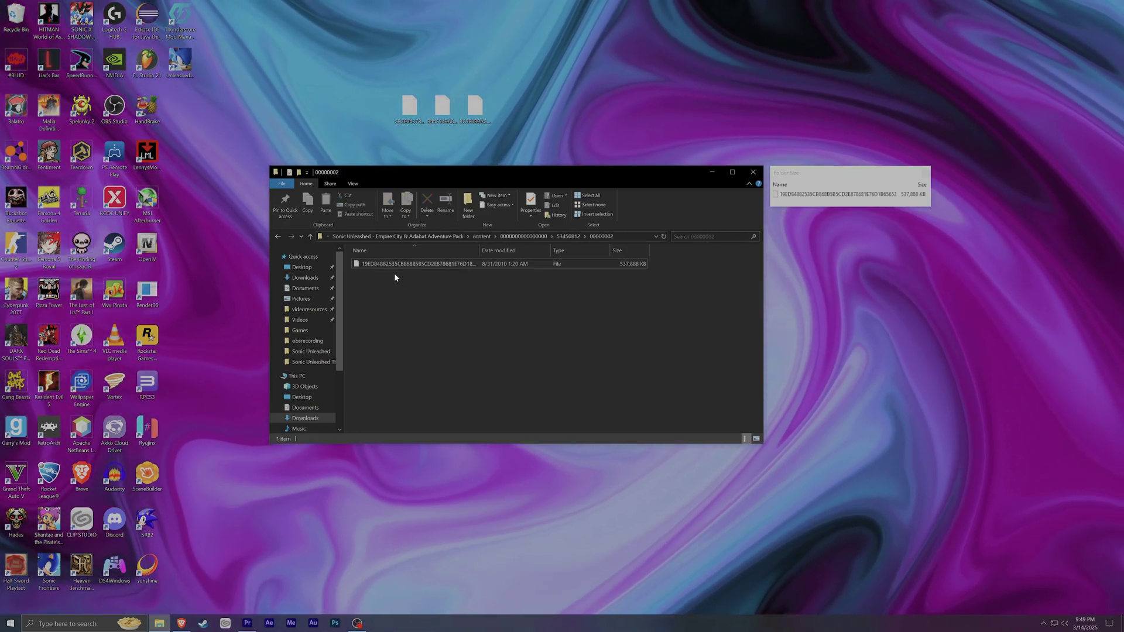
{"action": "left_click_drag", "start_coordinate": [395, 265], "coordinate": [515, 119]}
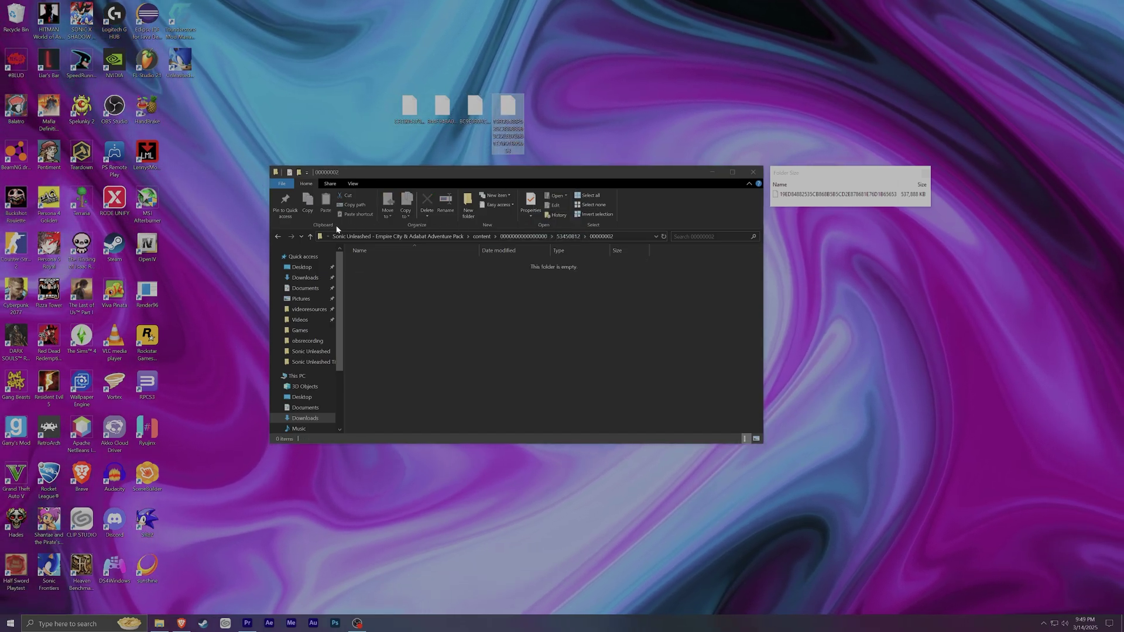
Return to the drive-download folder ending in 002 and move the Mazuri Adventure Pack's file from its innermost 00000002 folder to the desktop
{"action": "left_click", "coordinate": [535, 237]}
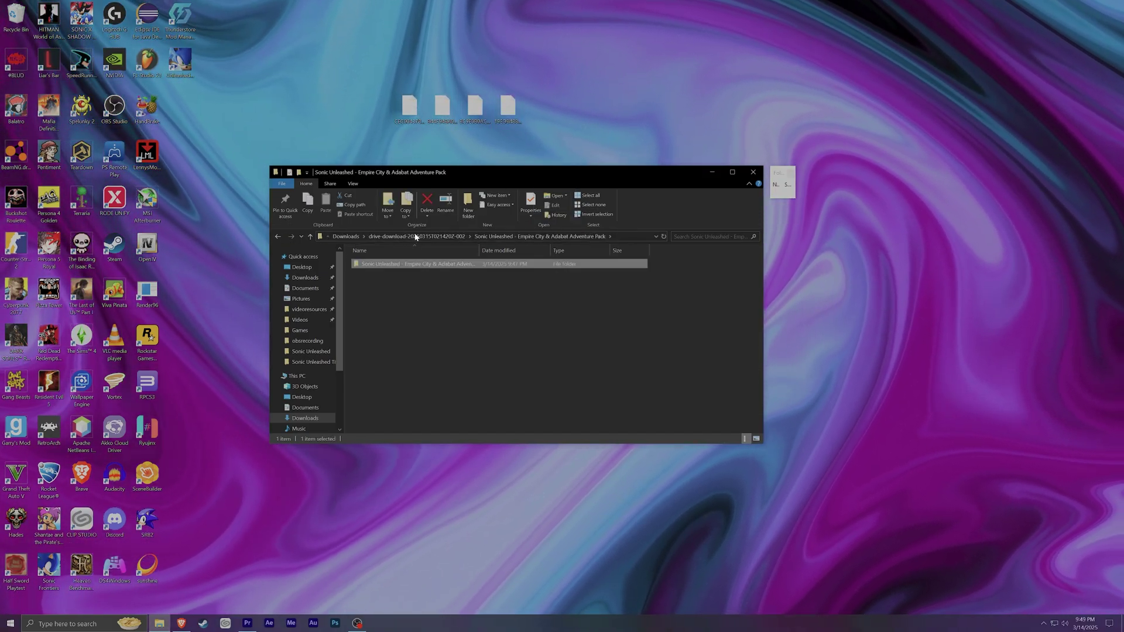
{"action": "left_click", "coordinate": [401, 275]}
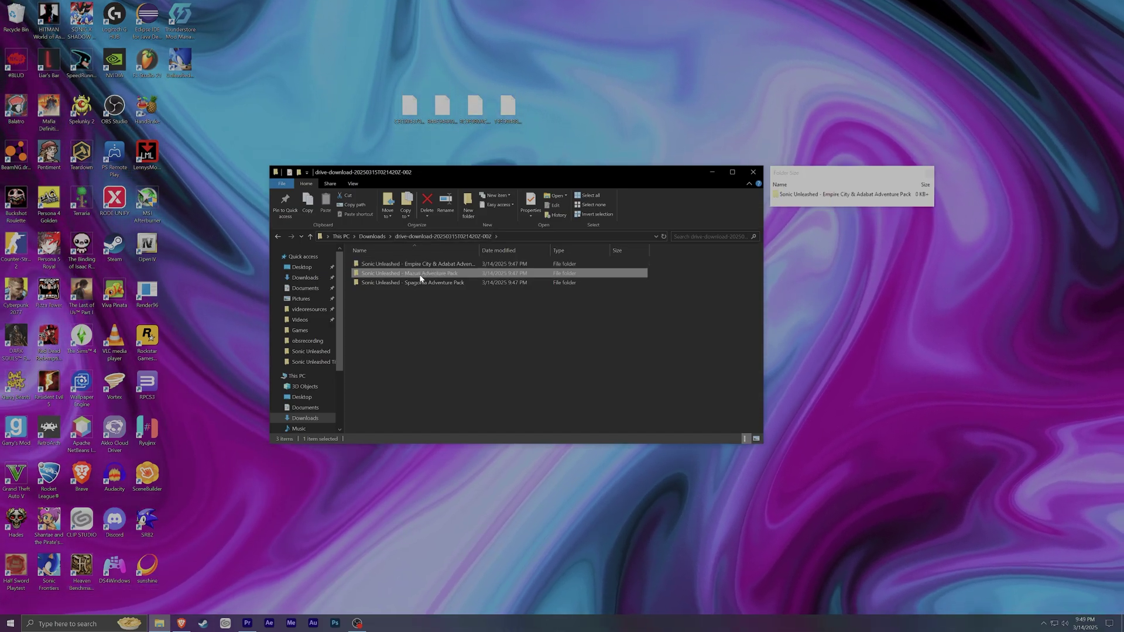
{"action": "double_click", "coordinate": [419, 274]}
{"action": "double_click", "coordinate": [415, 264]}
{"action": "double_click", "coordinate": [415, 264]}
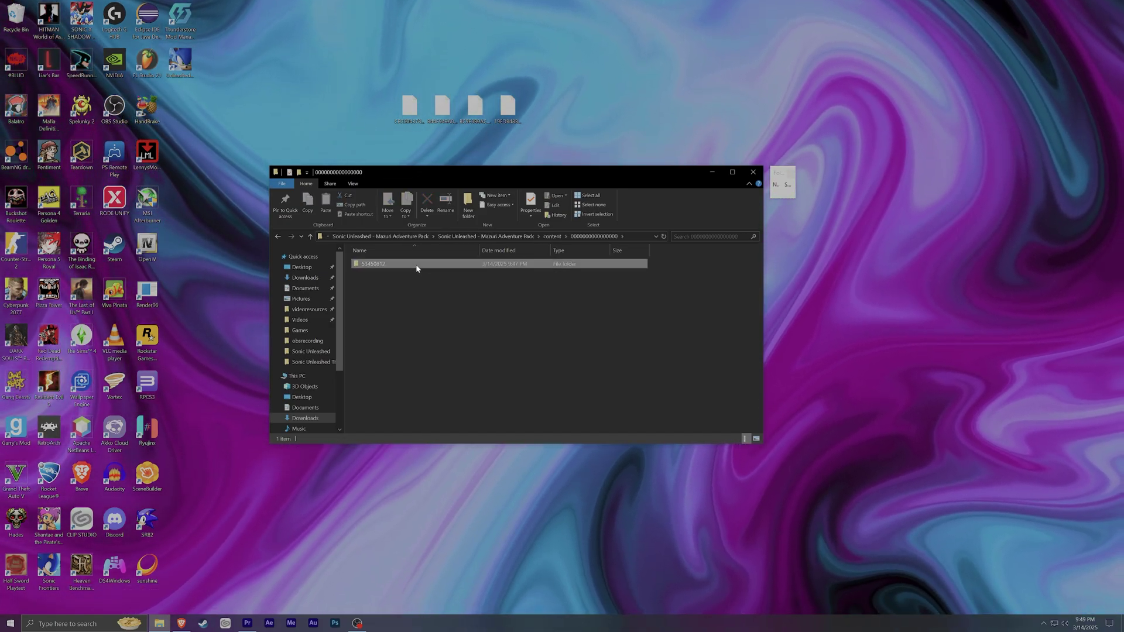
{"action": "double_click", "coordinate": [416, 264]}
{"action": "double_click", "coordinate": [416, 265]}
{"action": "left_click_drag", "start_coordinate": [414, 267], "coordinate": [541, 117]}
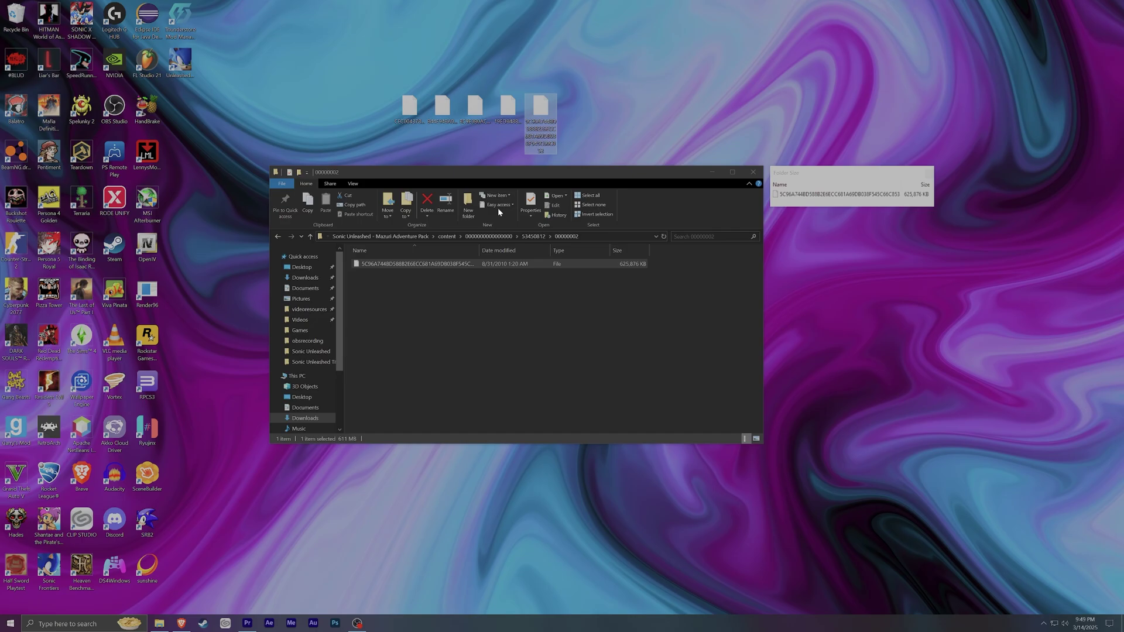
Return to the drive-download folder ending in 002 and move the Spagonia Adventure Pack's file from its innermost 00000002 folder to the desktop
{"action": "left_click", "coordinate": [493, 236]}
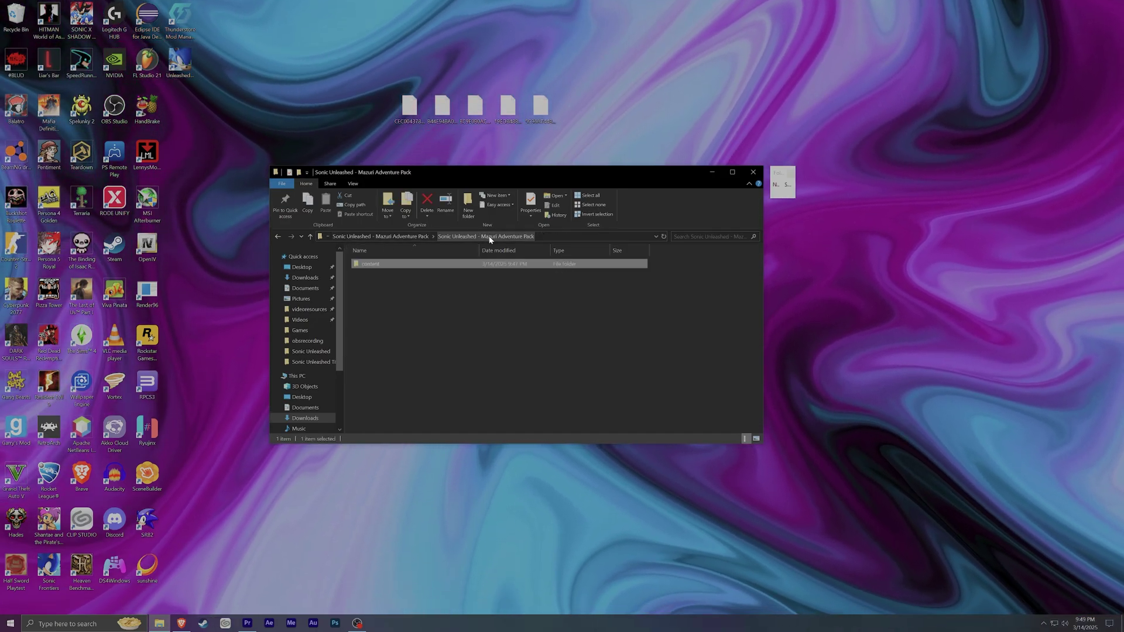
{"action": "left_click", "coordinate": [409, 236]}
{"action": "left_click", "coordinate": [410, 235]}
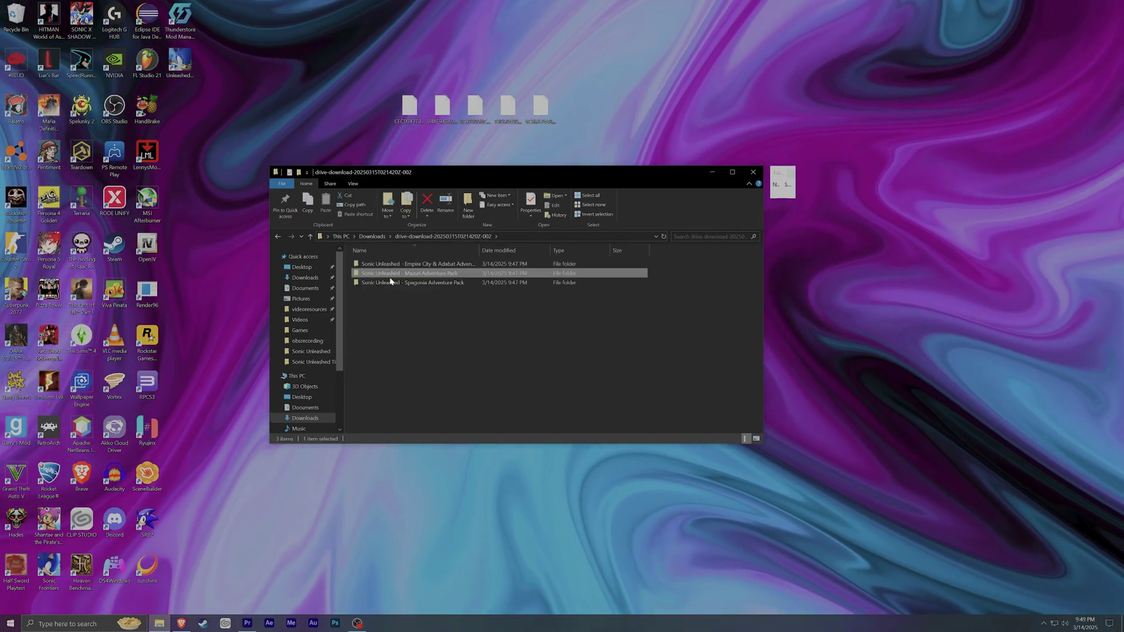
{"action": "double_click", "coordinate": [390, 282]}
{"action": "double_click", "coordinate": [392, 265]}
{"action": "double_click", "coordinate": [392, 264]}
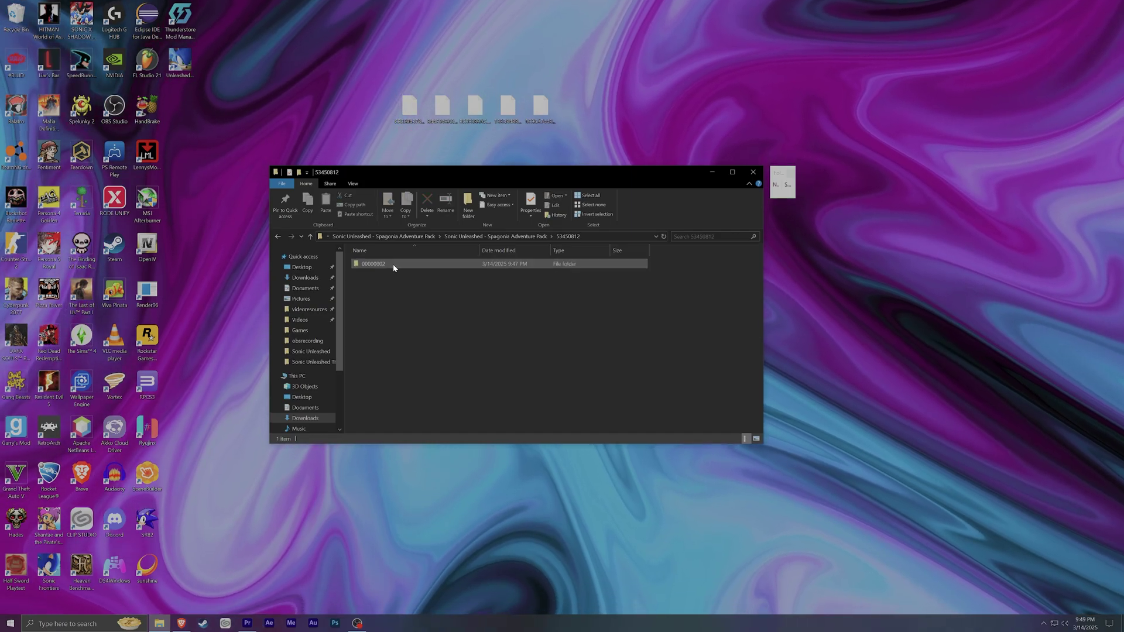
{"action": "double_click", "coordinate": [392, 264]}
{"action": "left_click_drag", "start_coordinate": [389, 264], "coordinate": [586, 118]}
Go back to Downloads and delete the extracted drive-download folder ending in 002
{"action": "left_click", "coordinate": [409, 236]}
{"action": "left_click", "coordinate": [409, 236]}
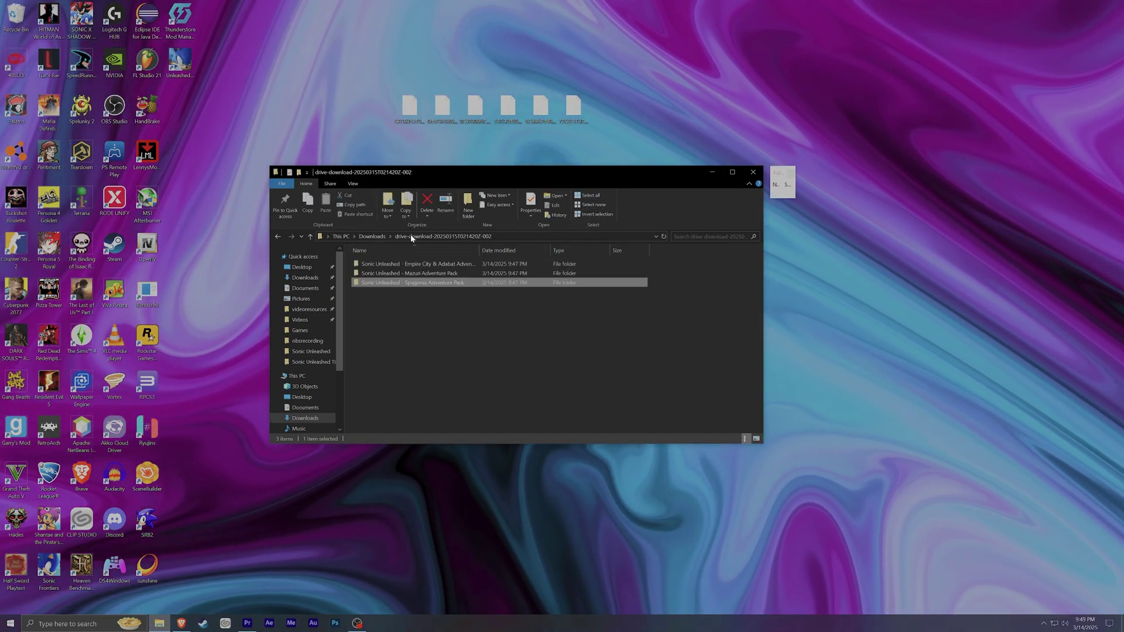
{"action": "left_click", "coordinate": [372, 236]}
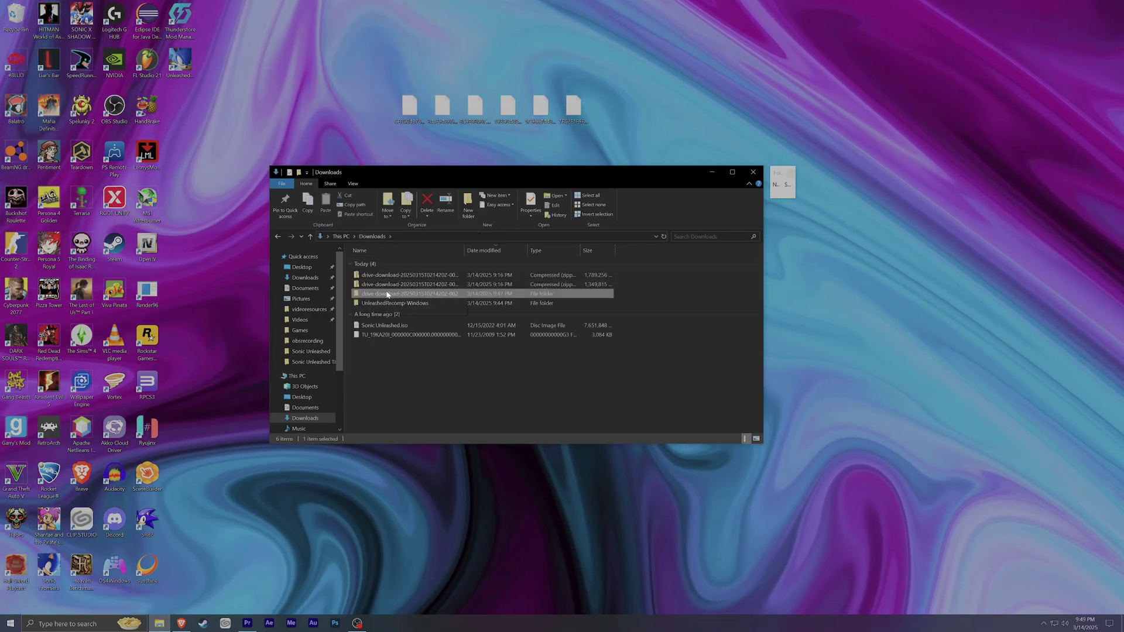
{"action": "right_click", "coordinate": [387, 294]}
{"action": "left_click", "coordinate": [410, 475]}
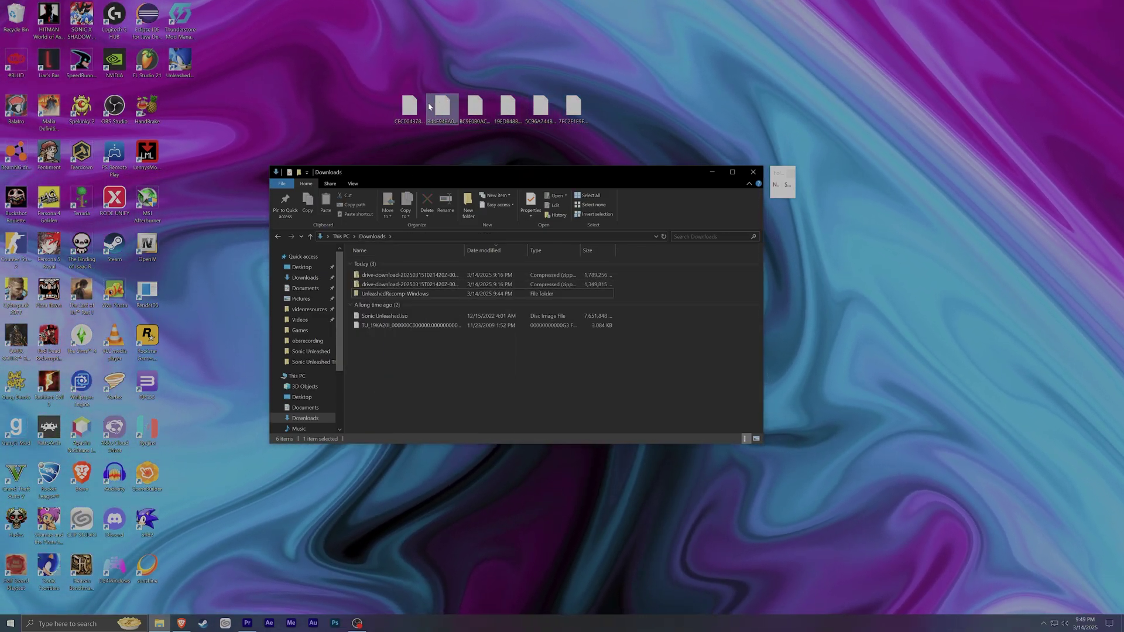
{"action": "left_click", "coordinate": [573, 107]}
{"action": "key", "text": "ctrl+a"}
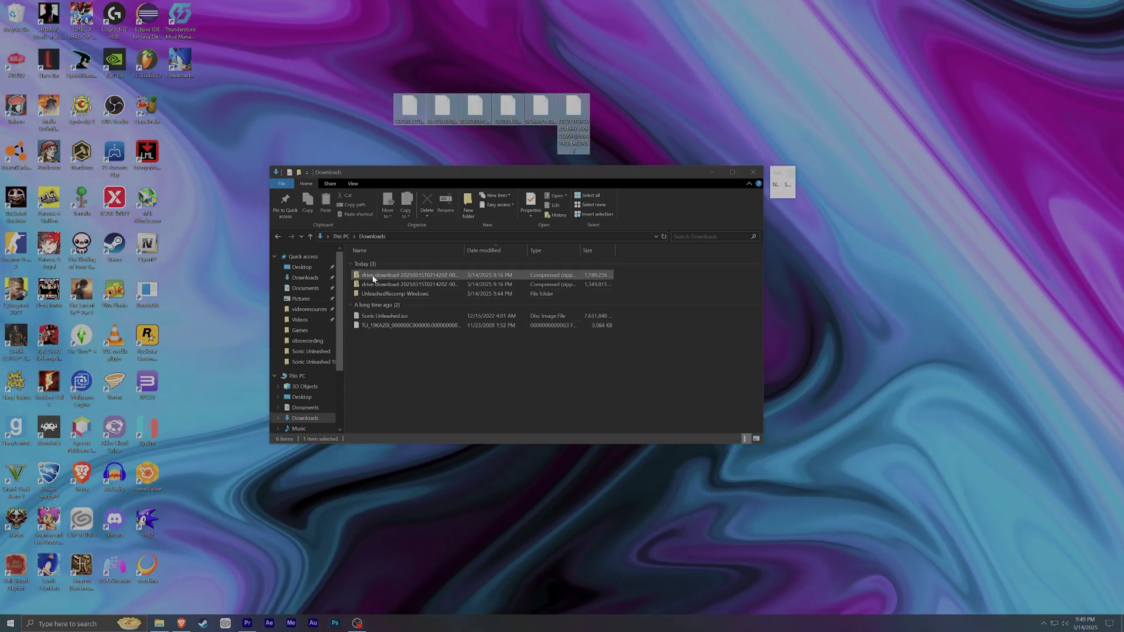
{"action": "left_click", "coordinate": [420, 361]}
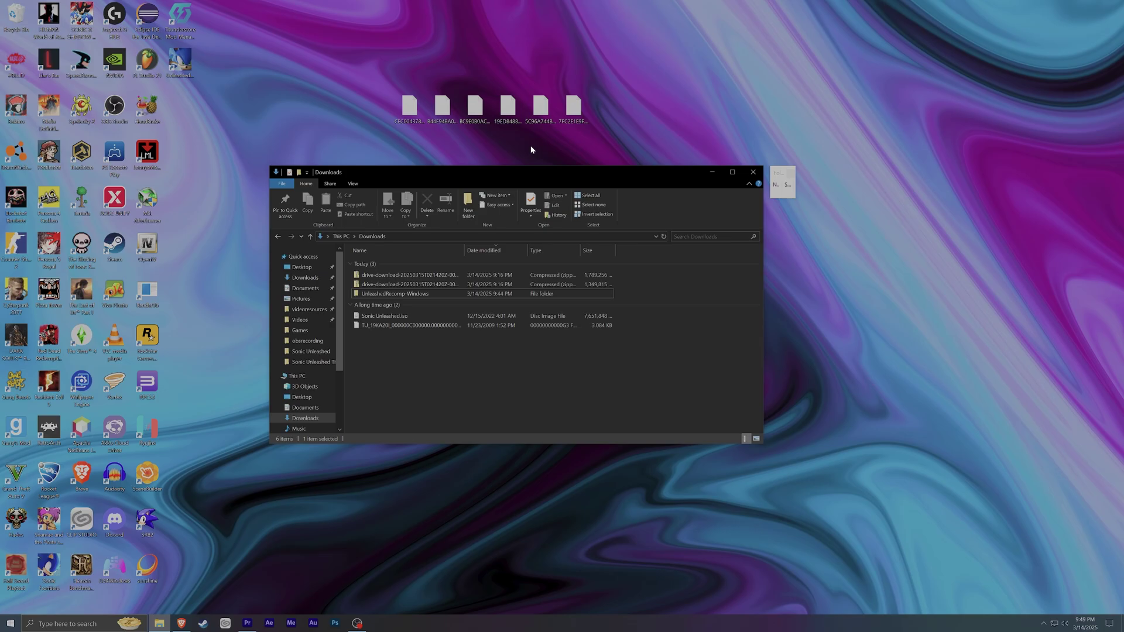
{"action": "right_click", "coordinate": [448, 374]}
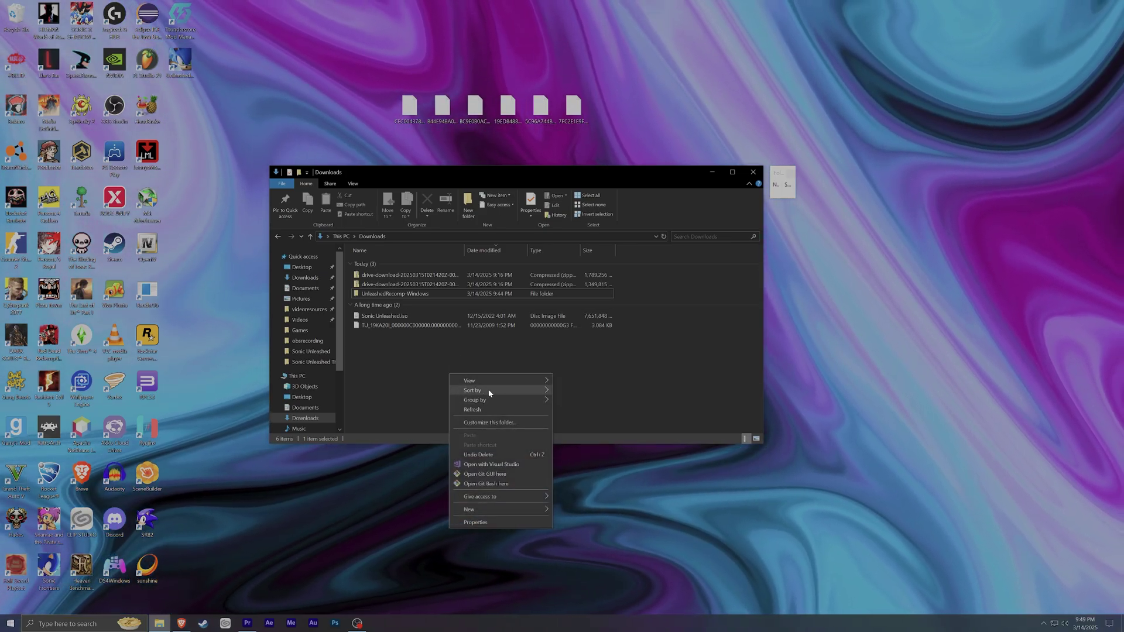
{"action": "mouse_move", "coordinate": [477, 509]}
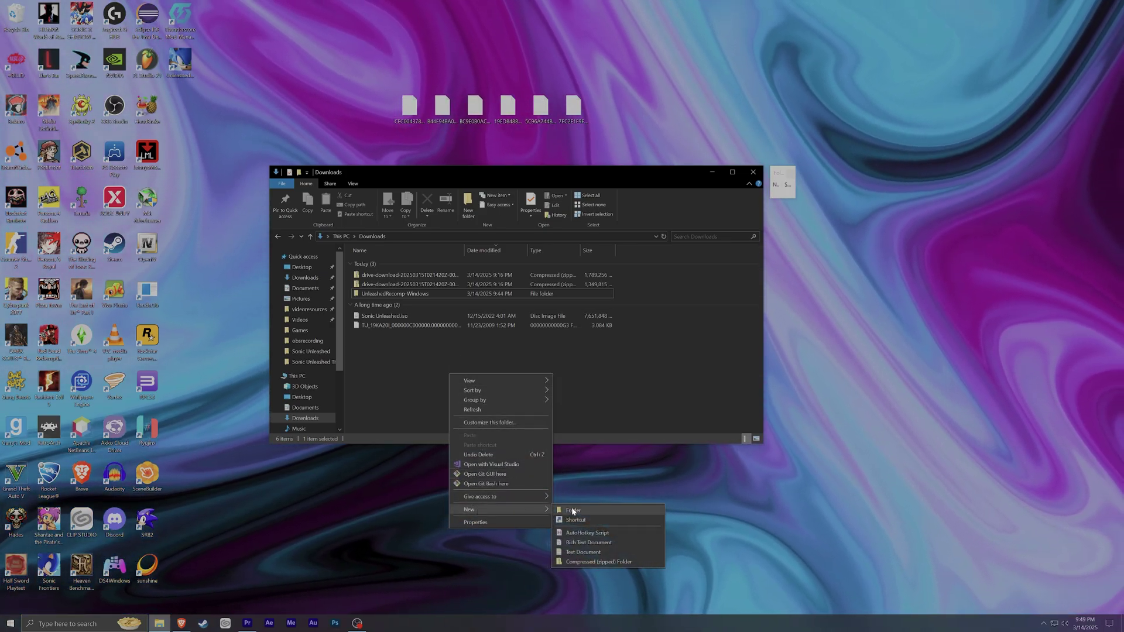
{"action": "left_click", "coordinate": [572, 511]}
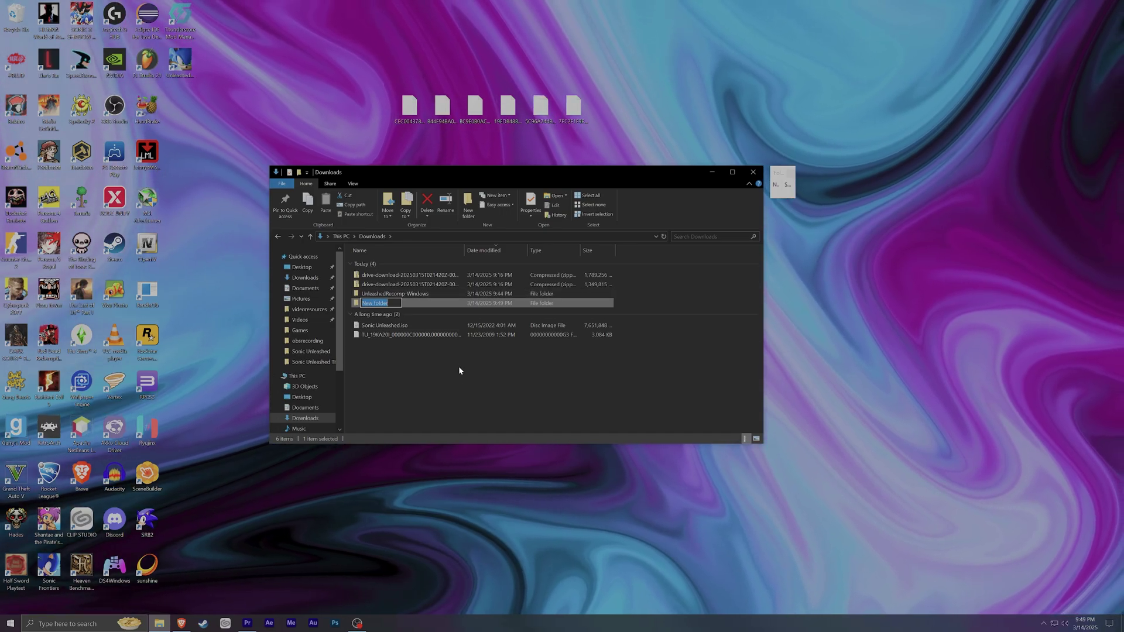
{"action": "right_click", "coordinate": [419, 371]}
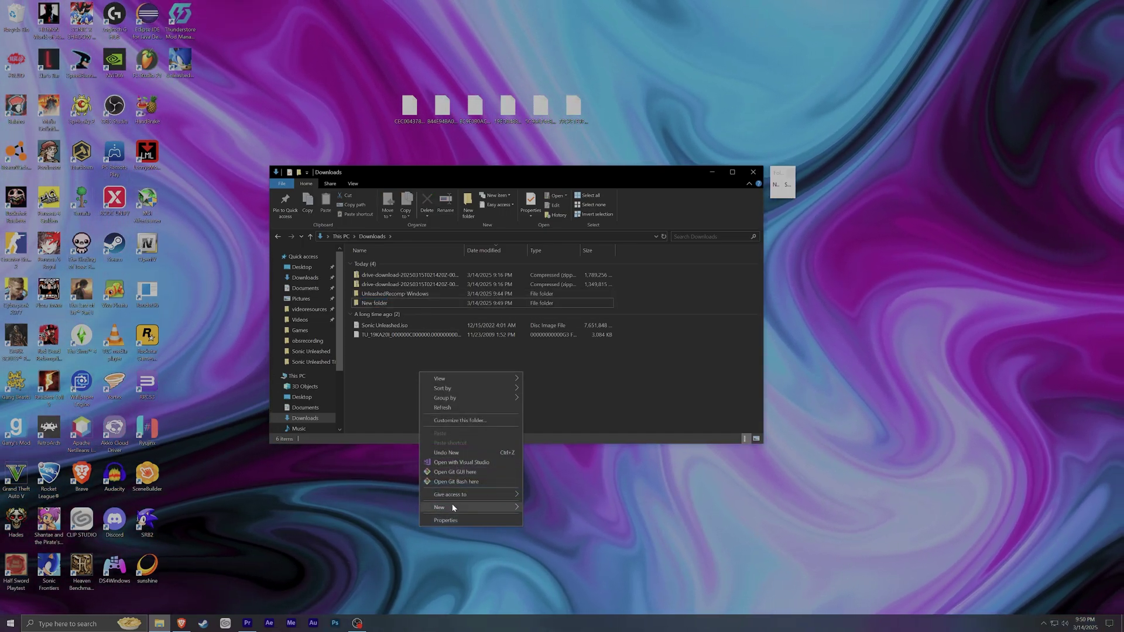
{"action": "left_click", "coordinate": [462, 452]}
Create a folder named UnleashedStuff in Downloads and move the six DLC files, Sonic Unleashed.iso and the TU title update file into it
{"action": "right_click", "coordinate": [441, 388]}
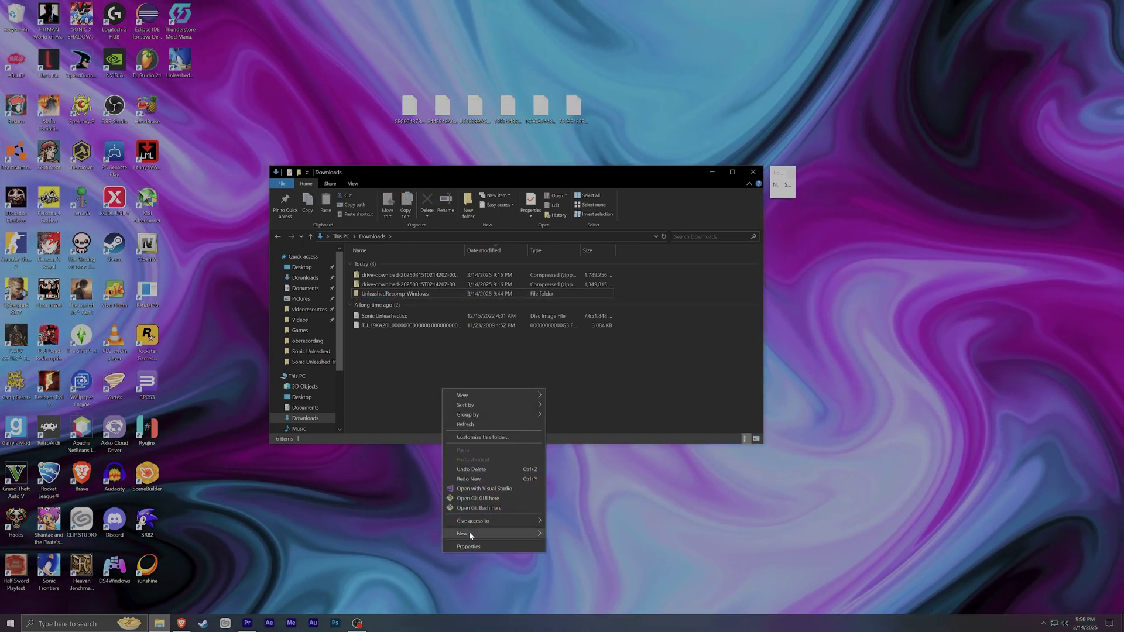
{"action": "mouse_move", "coordinate": [544, 531]}
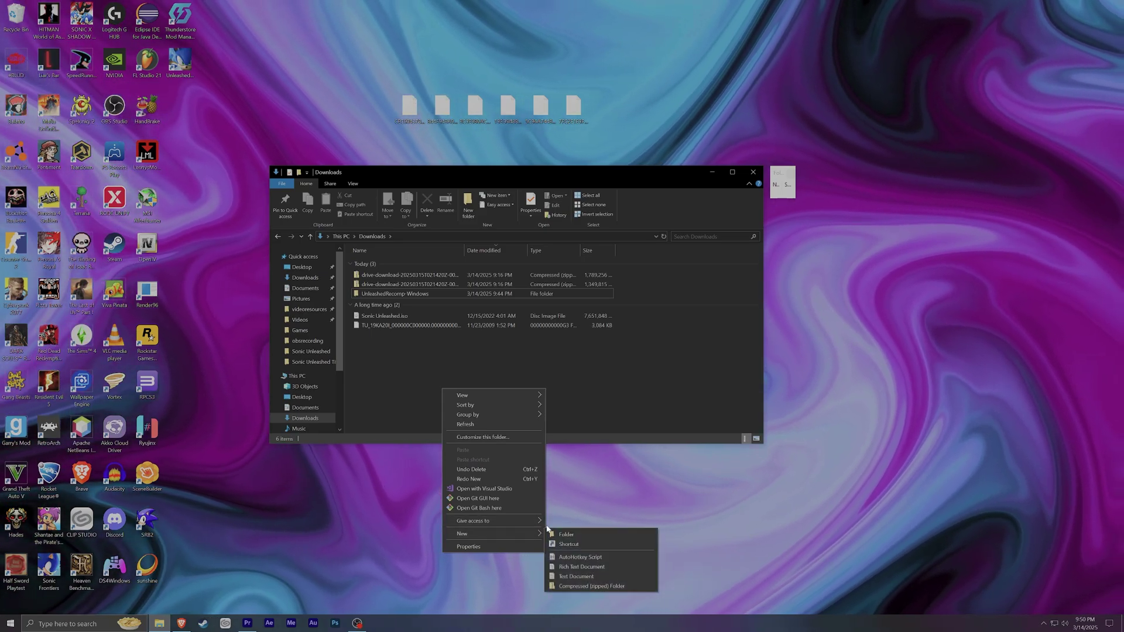
{"action": "left_click", "coordinate": [568, 535]}
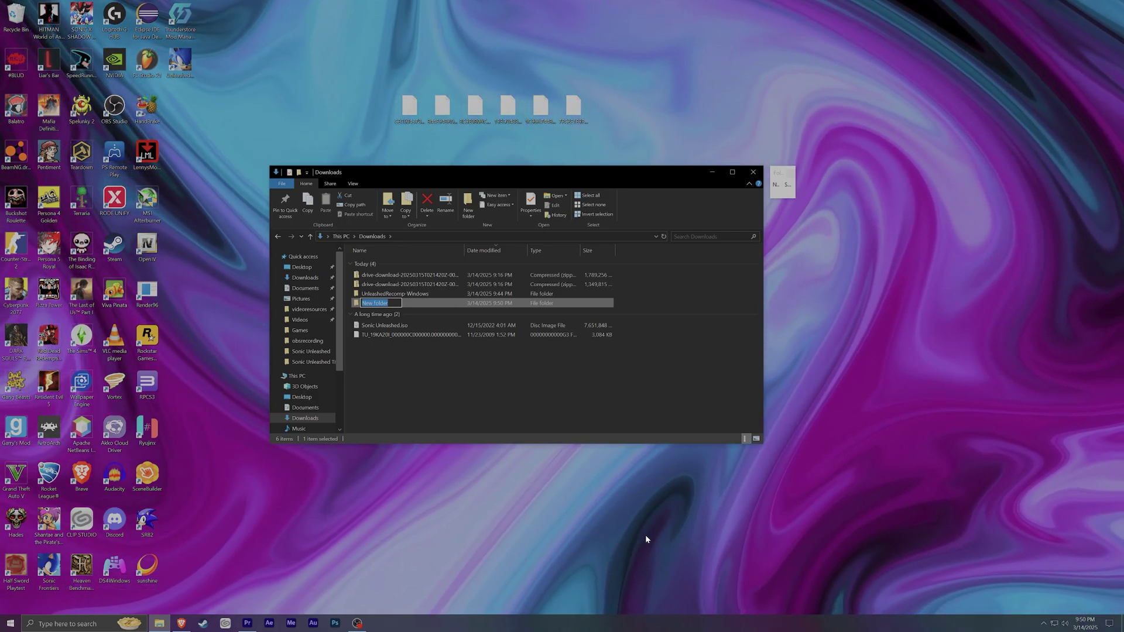
{"action": "type", "text": "UnleashedS"}
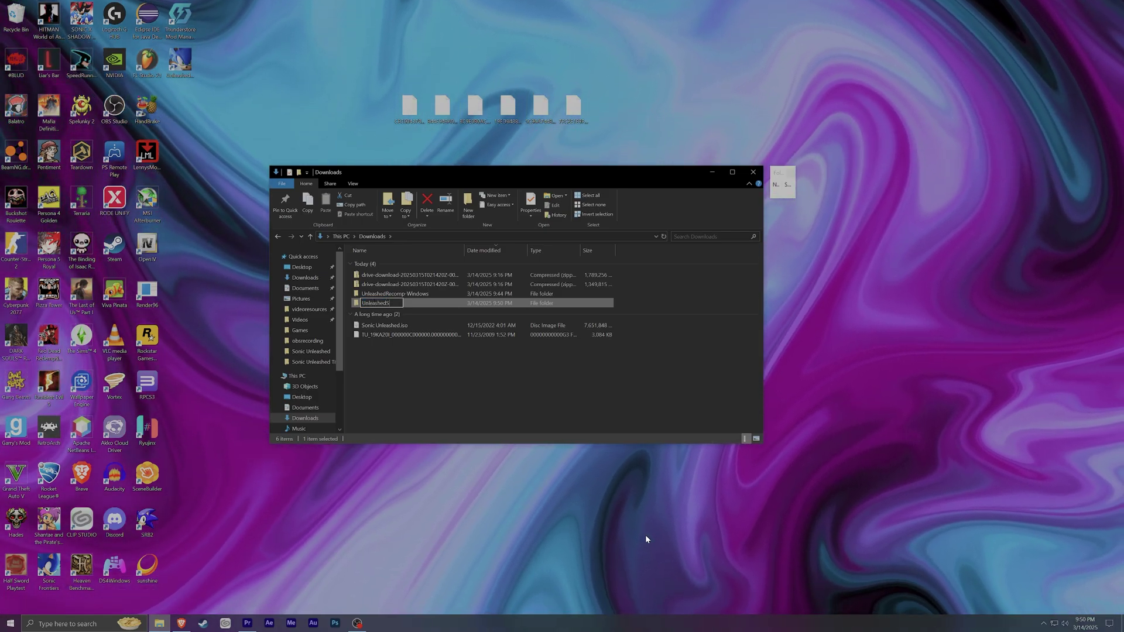
{"action": "type", "text": "tuff"}
{"action": "key", "text": "Return"}
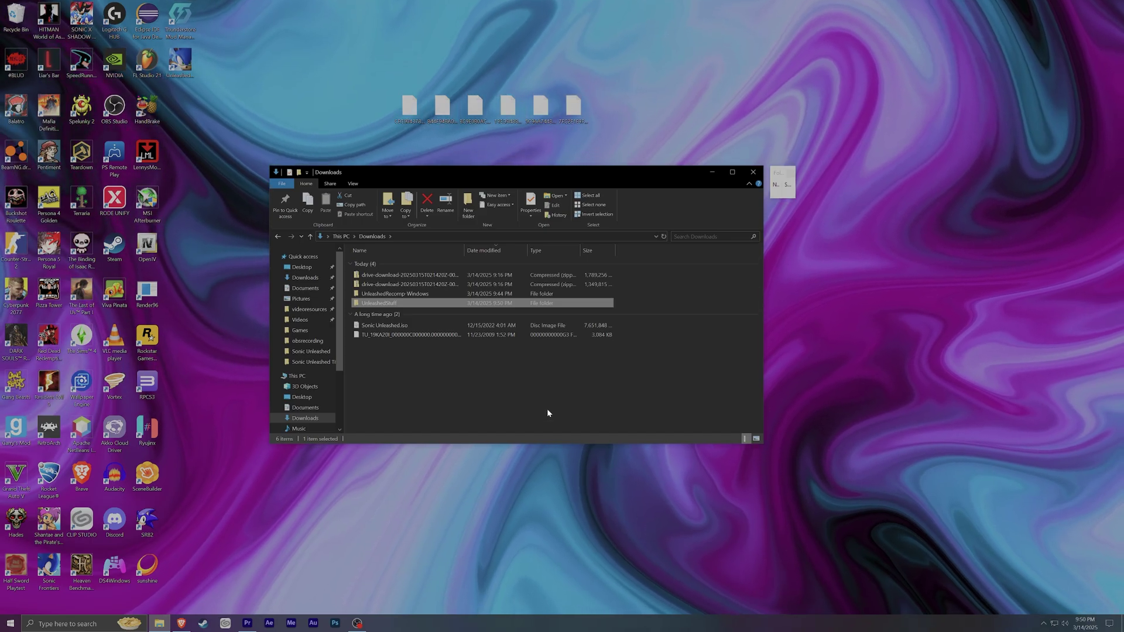
{"action": "left_click_drag", "start_coordinate": [602, 126], "coordinate": [380, 305]}
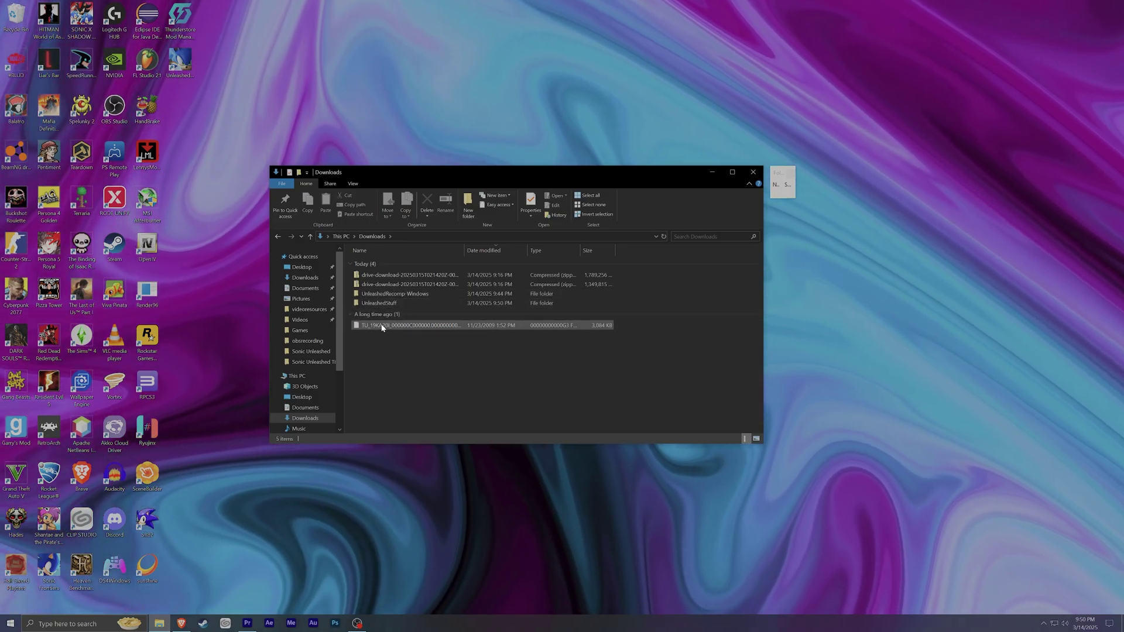
{"action": "left_click_drag", "start_coordinate": [382, 328], "coordinate": [400, 304]}
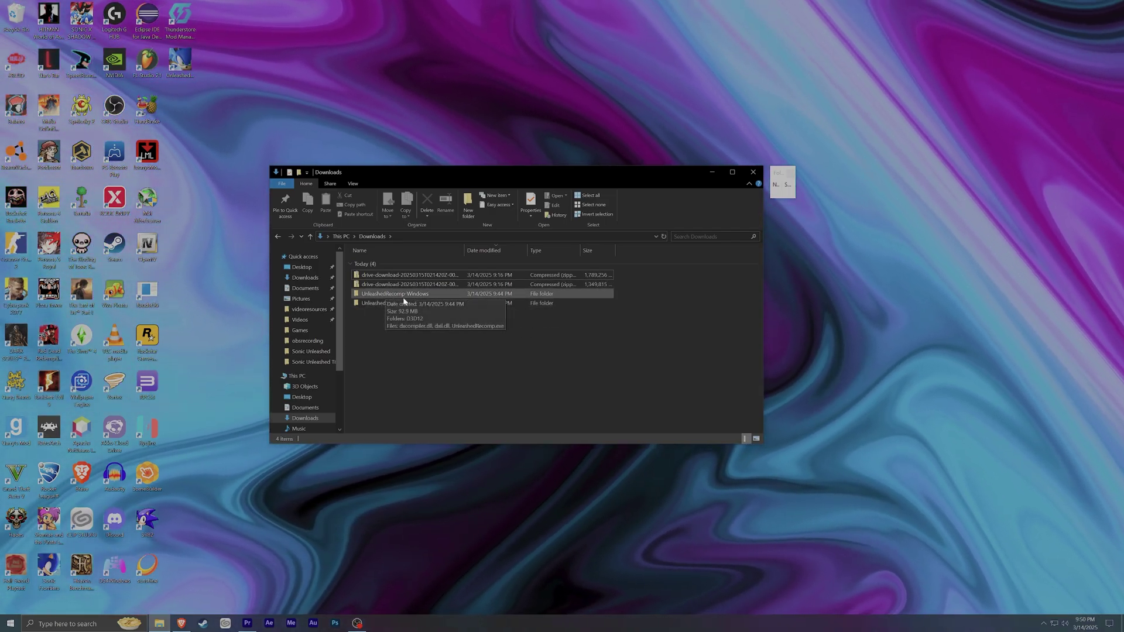
Launch UnleashedRecomp.exe from the UnleashedRecomp-Windows folder, keep English as the installer language and continue past the welcome page
{"action": "left_click_drag", "start_coordinate": [377, 296], "coordinate": [409, 297]}
{"action": "double_click", "coordinate": [409, 297]}
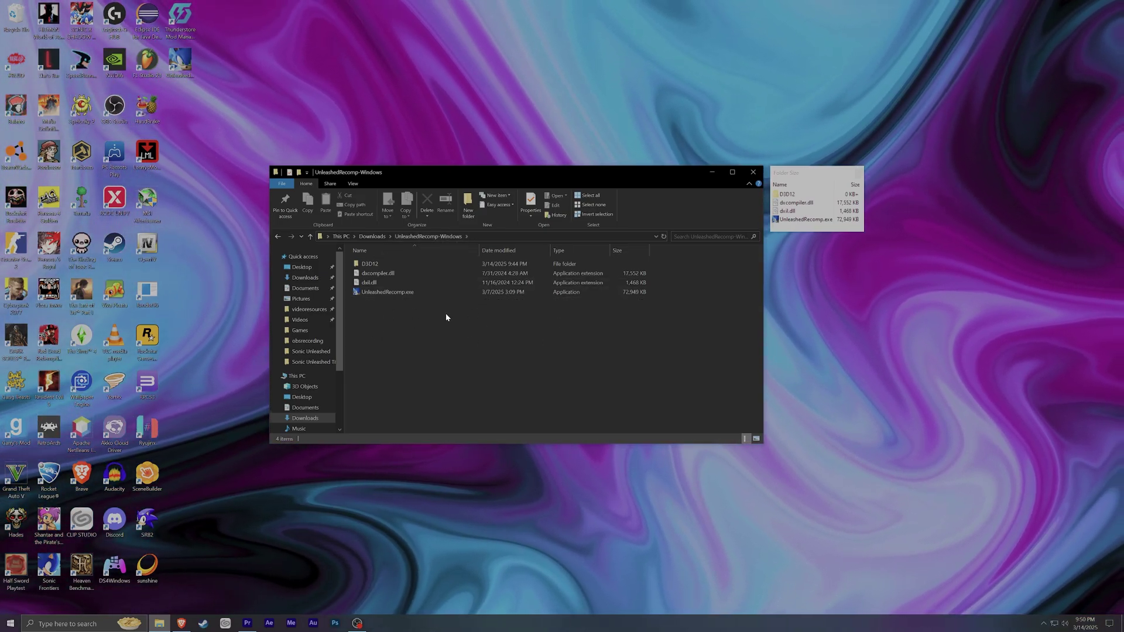
{"action": "left_click", "coordinate": [399, 292]}
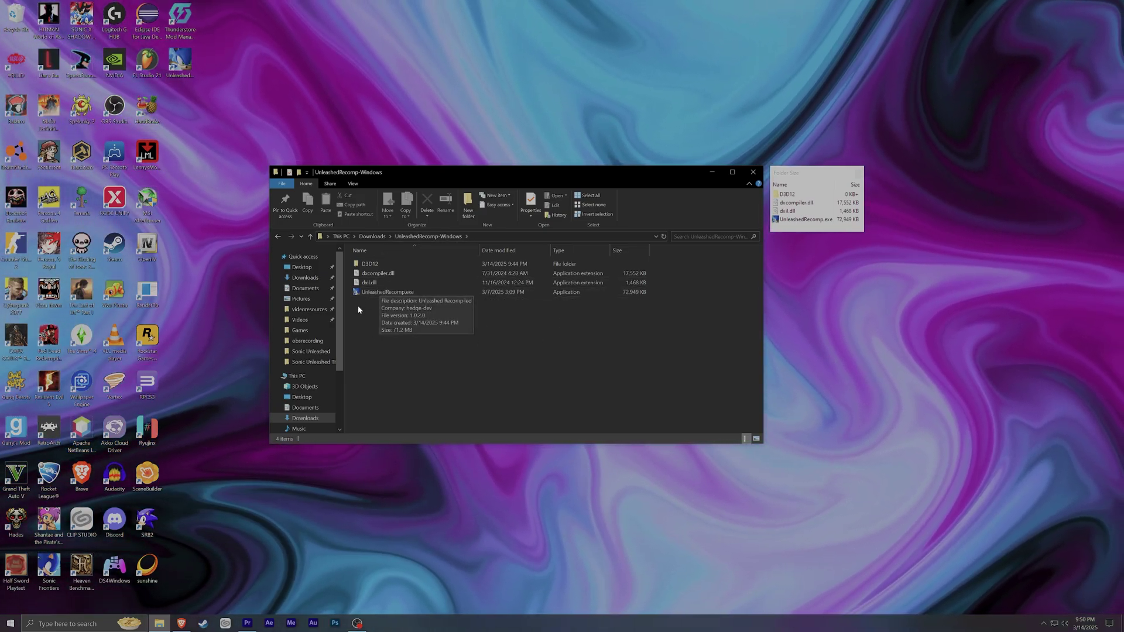
{"action": "double_click", "coordinate": [404, 296]}
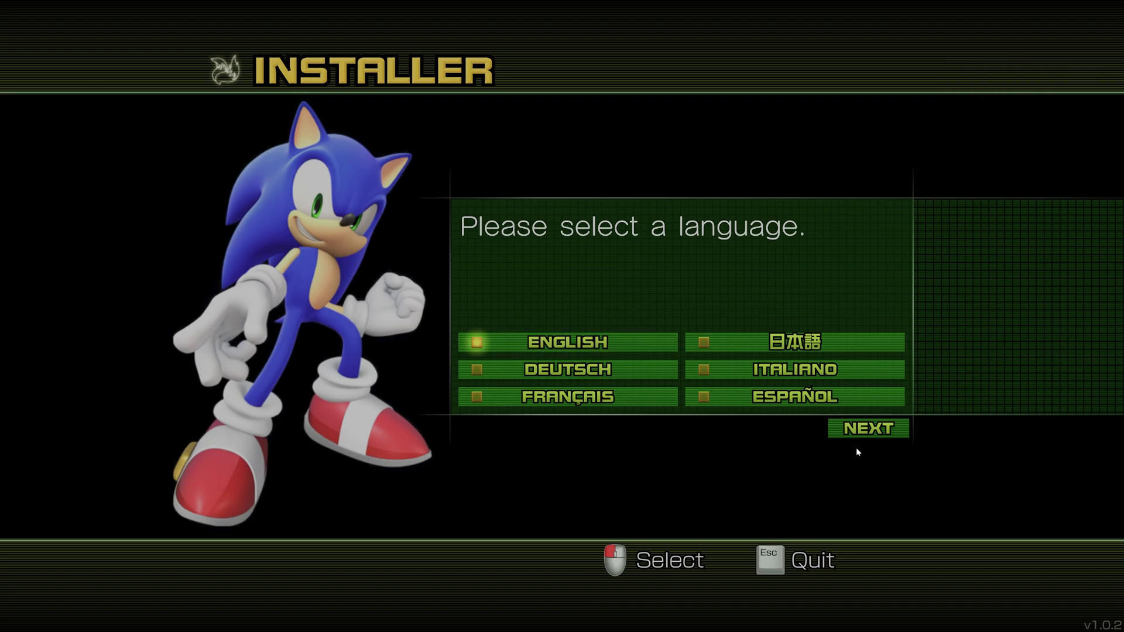
{"action": "left_click", "coordinate": [888, 431]}
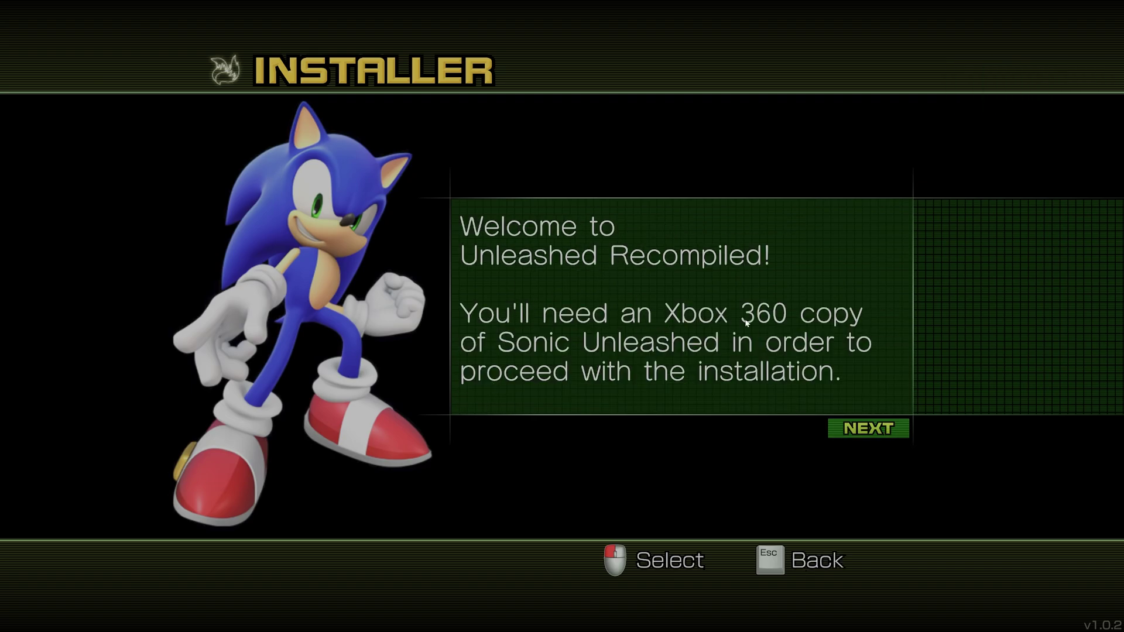
{"action": "left_click", "coordinate": [870, 429]}
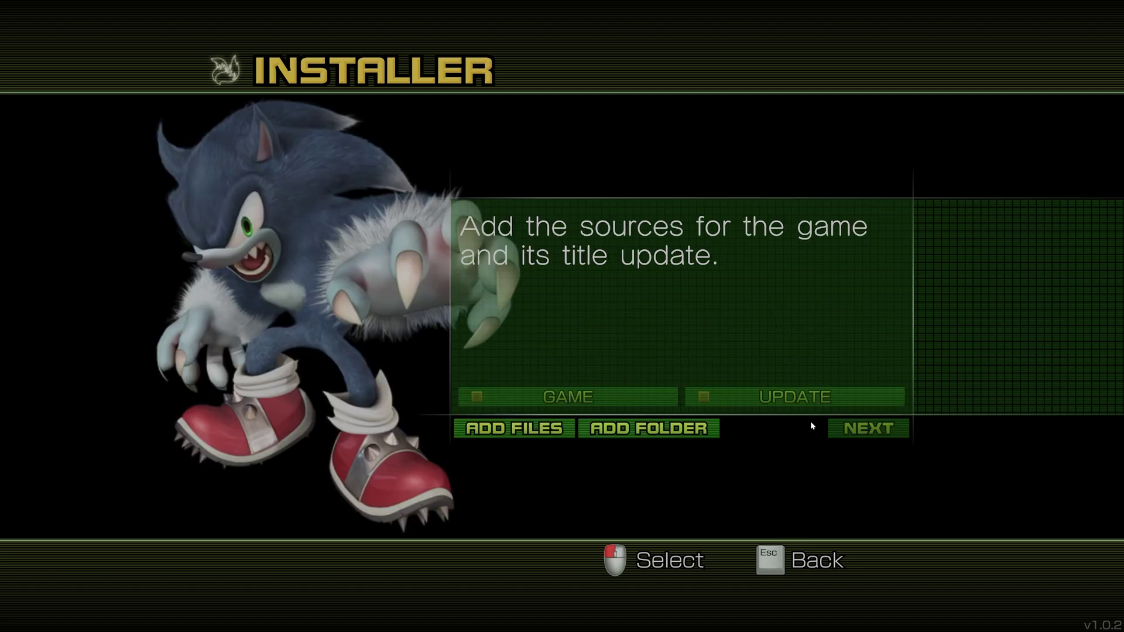
Add Sonic Unleashed.iso from the UnleashedStuff folder in Downloads as the game source
{"action": "left_click", "coordinate": [496, 429]}
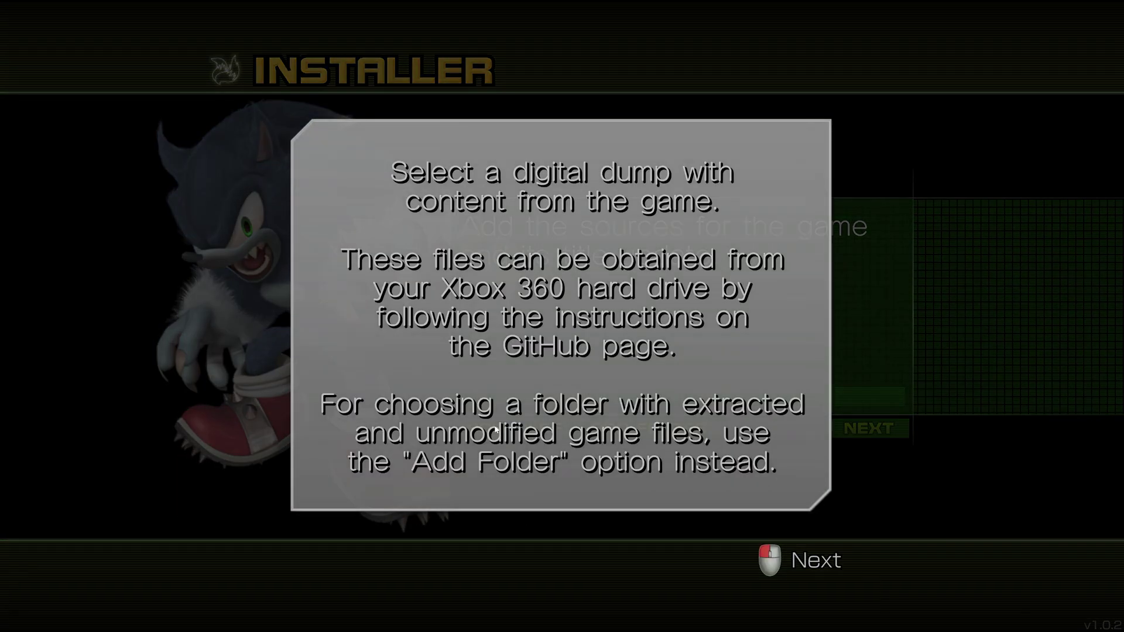
{"action": "left_click", "coordinate": [778, 558]}
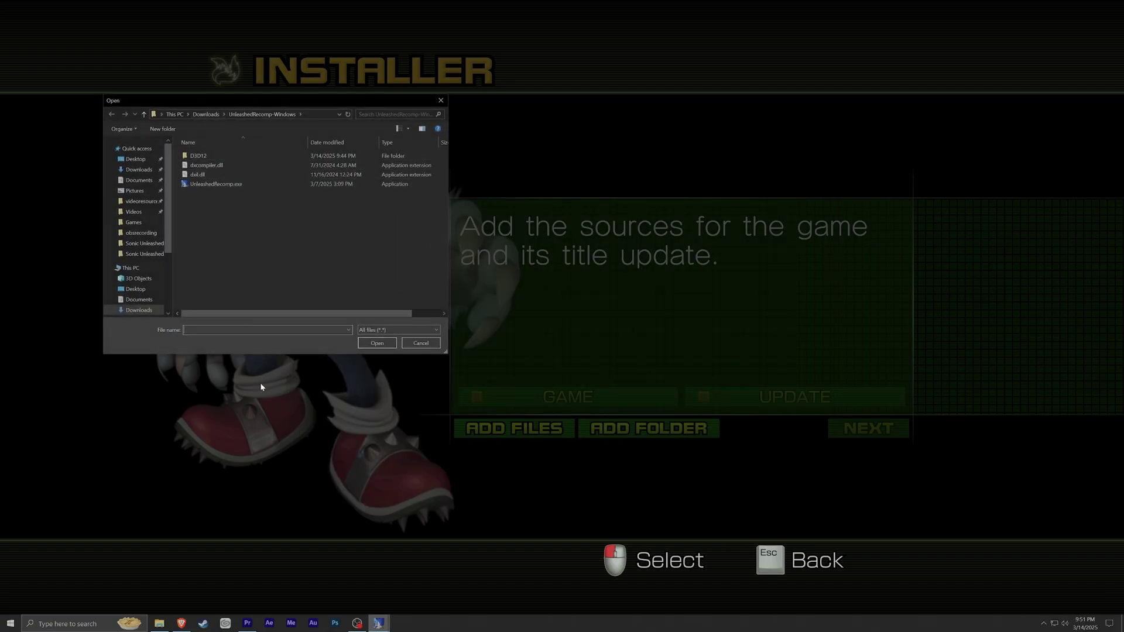
{"action": "left_click", "coordinate": [206, 114]}
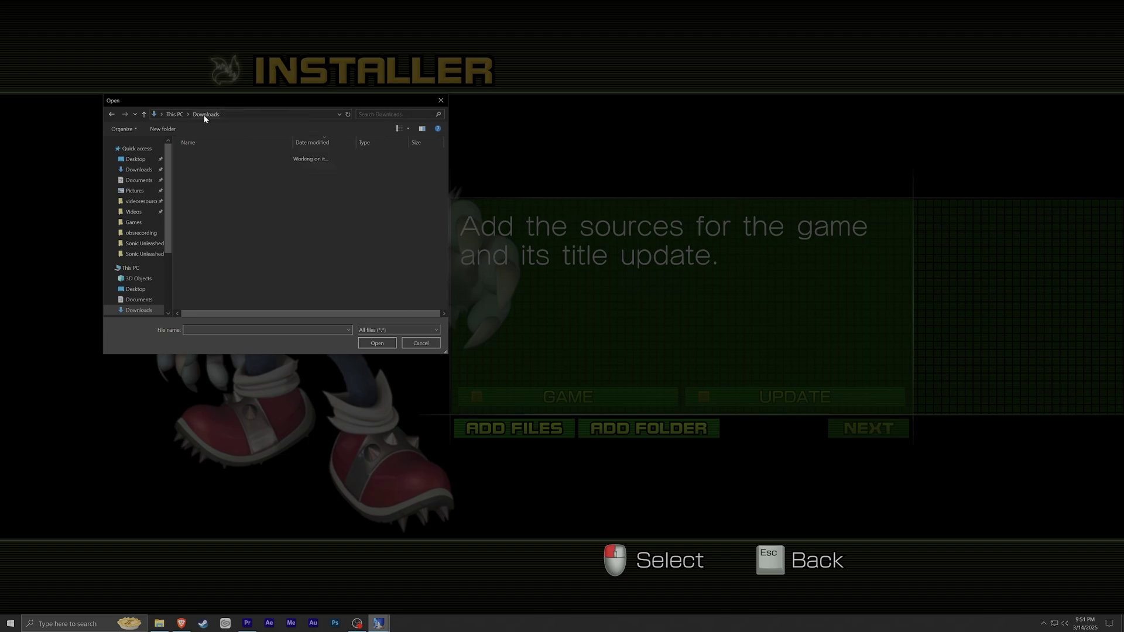
{"action": "double_click", "coordinate": [207, 186]}
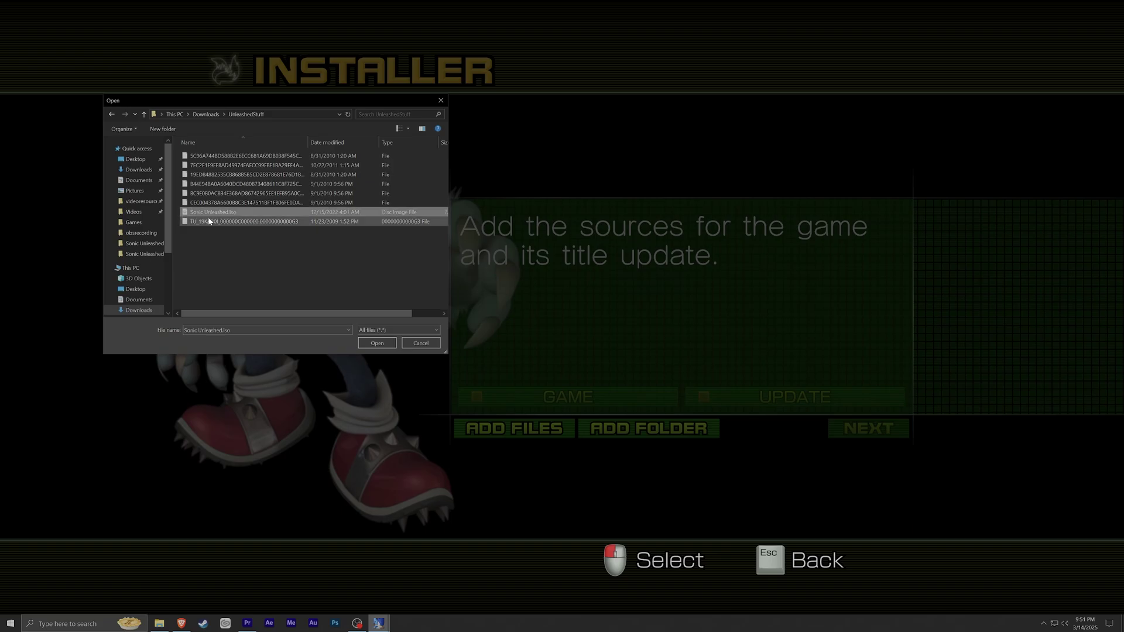
{"action": "left_click", "coordinate": [376, 348]}
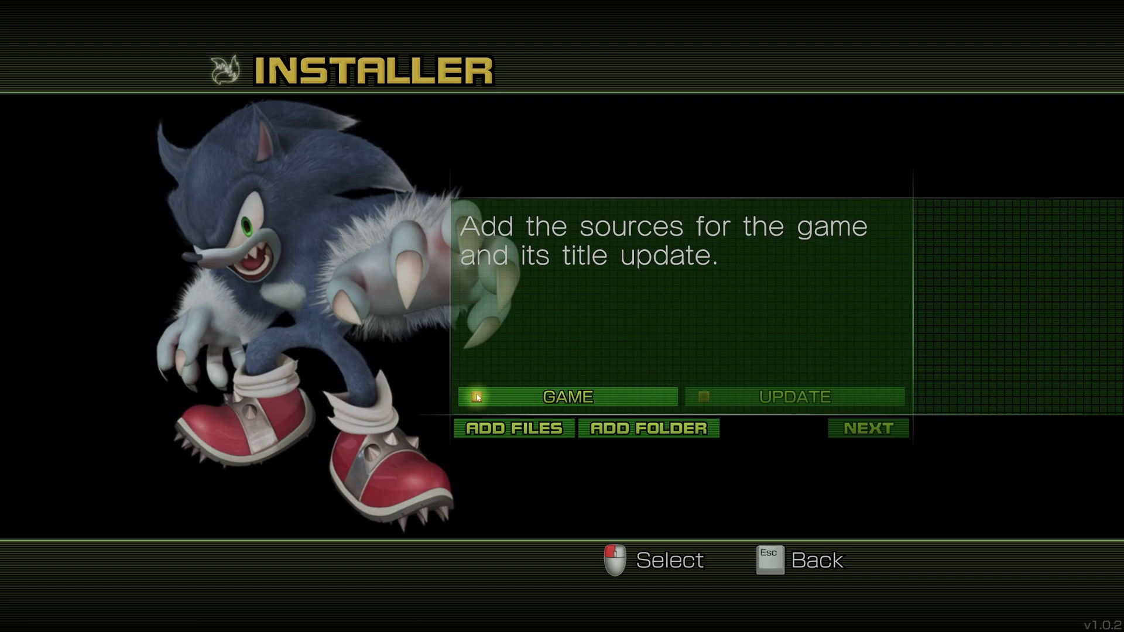
Add the TU title update file from UnleashedStuff as the update source and continue to the DLC sources
{"action": "left_click", "coordinate": [497, 433]}
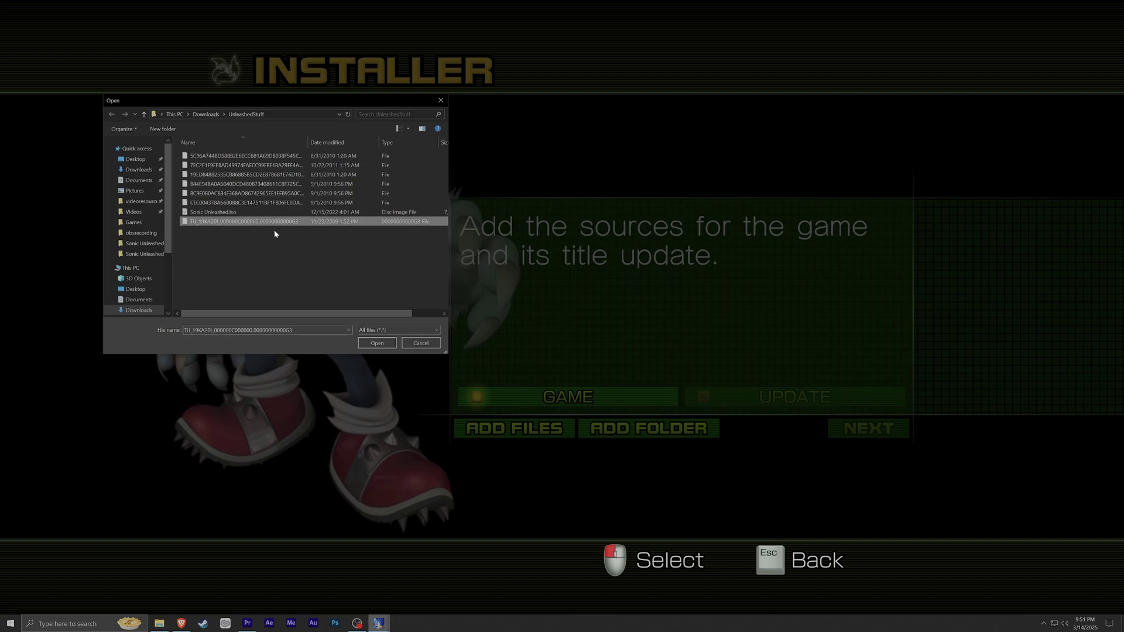
{"action": "left_click", "coordinate": [376, 343]}
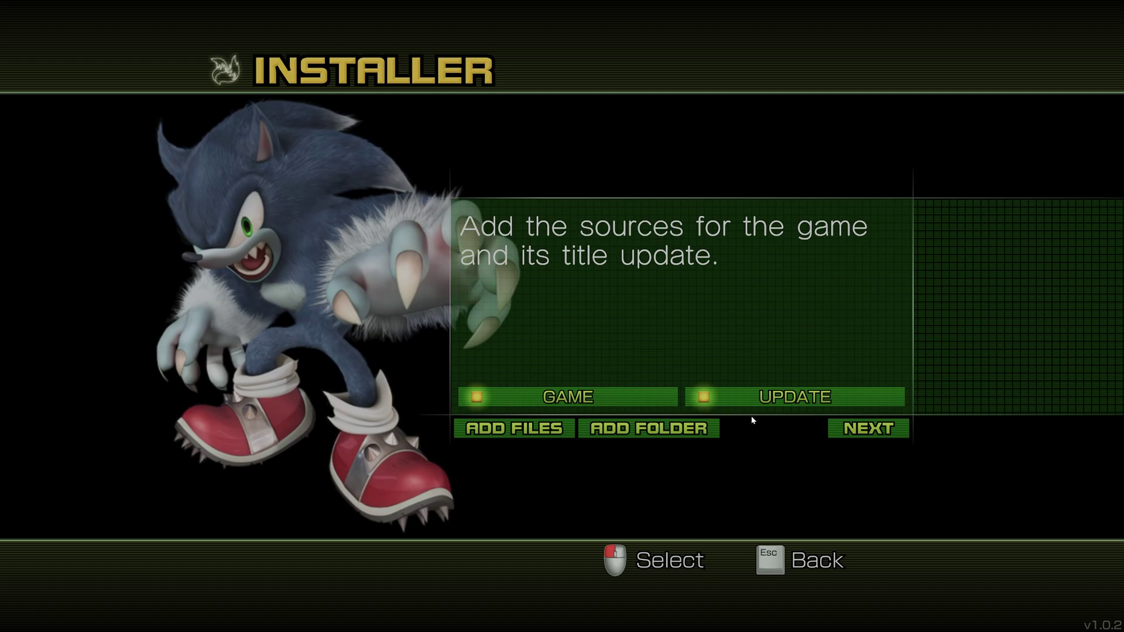
{"action": "left_click", "coordinate": [872, 432]}
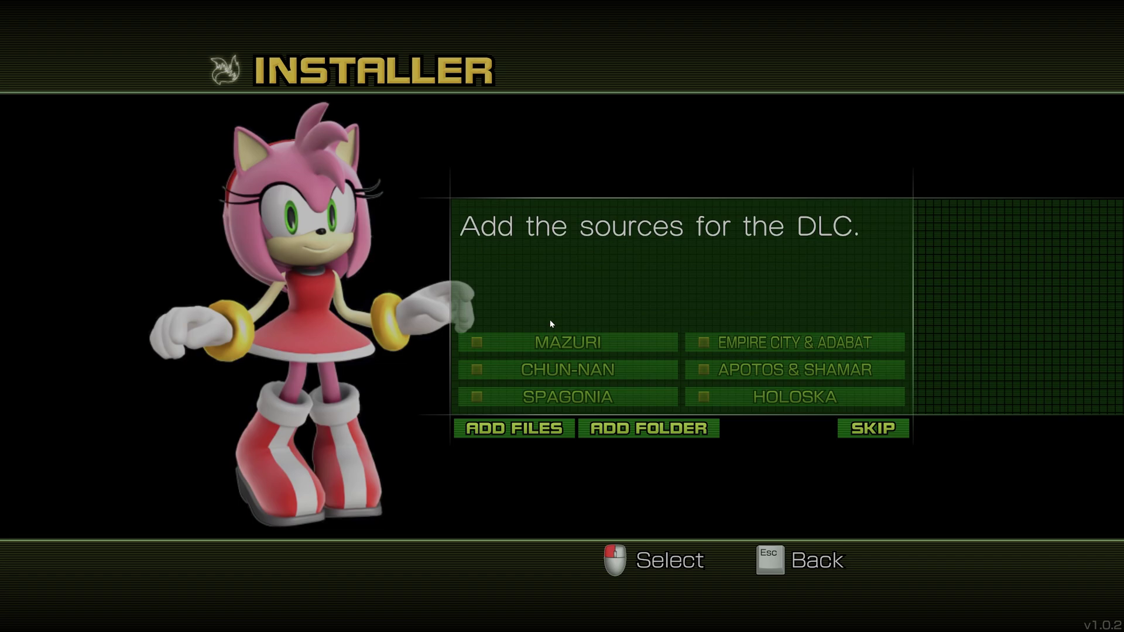
Try skipping the DLC sources, confirming the choice, and return to the DLC source page
{"action": "left_click", "coordinate": [870, 429]}
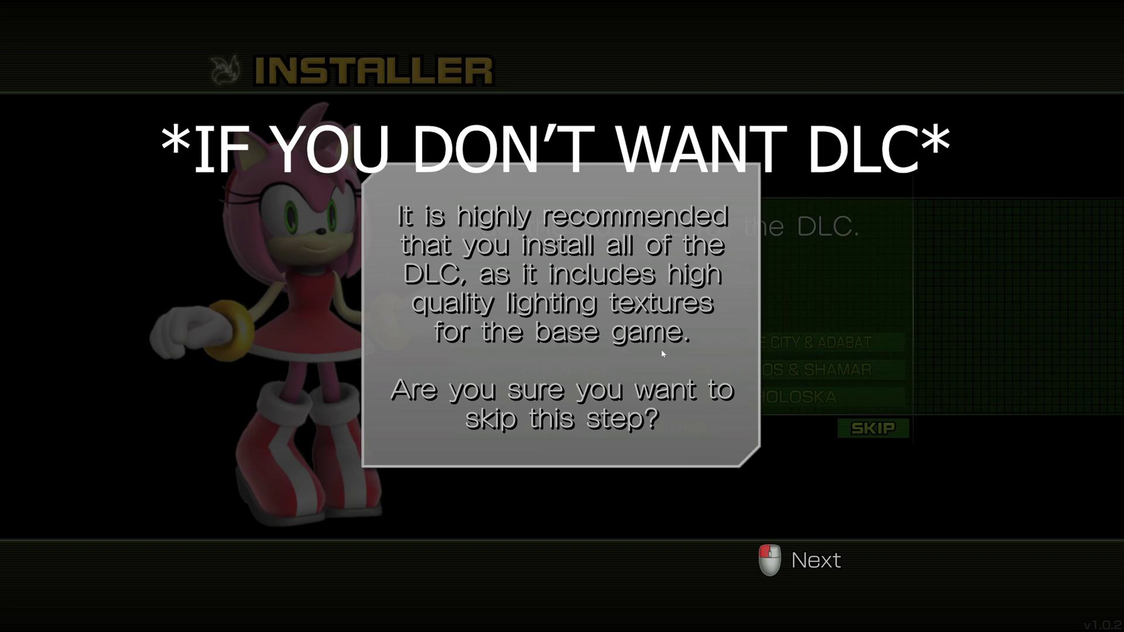
{"action": "left_click", "coordinate": [659, 426]}
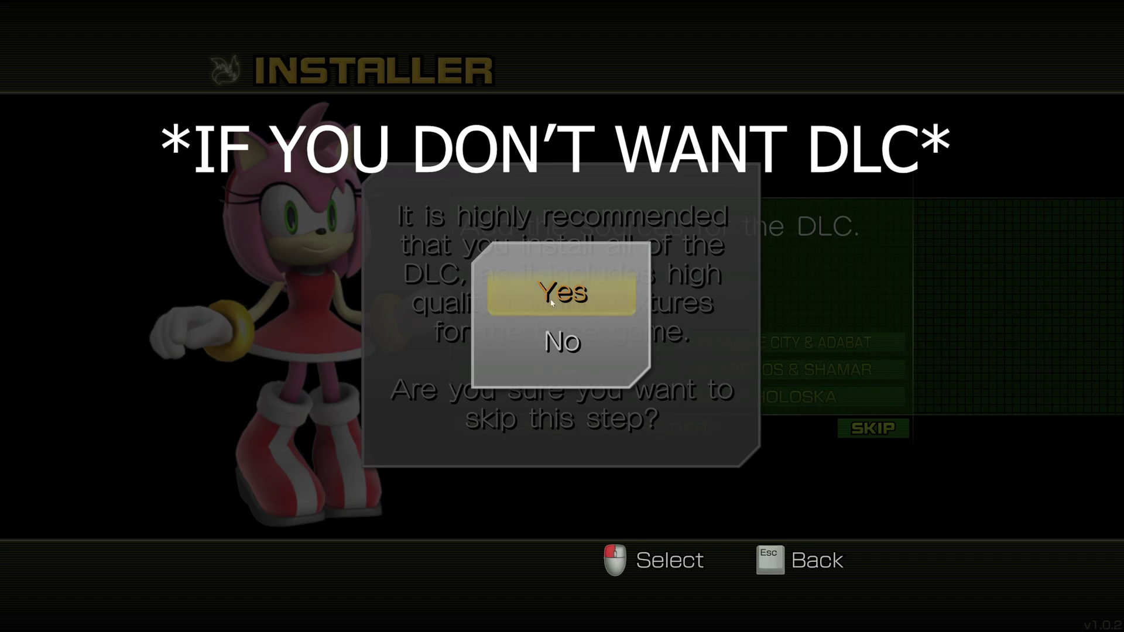
{"action": "left_click", "coordinate": [561, 303]}
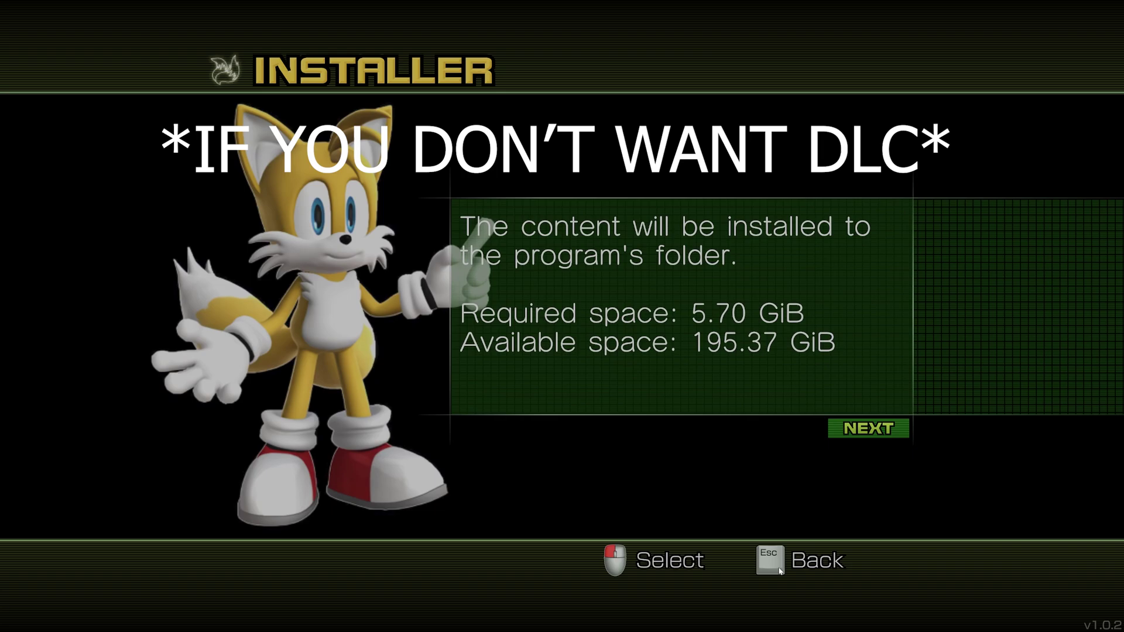
{"action": "left_click", "coordinate": [874, 430]}
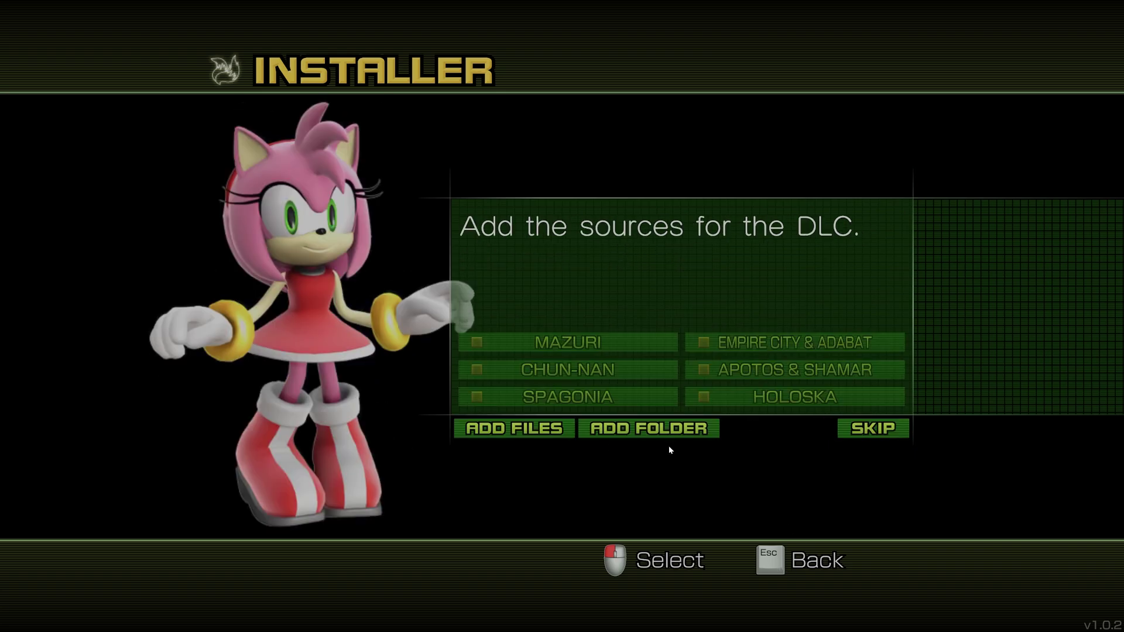
Add all six DLC files from the UnleashedStuff folder as DLC sources, leaving out the ISO and title update
{"action": "left_click", "coordinate": [525, 434]}
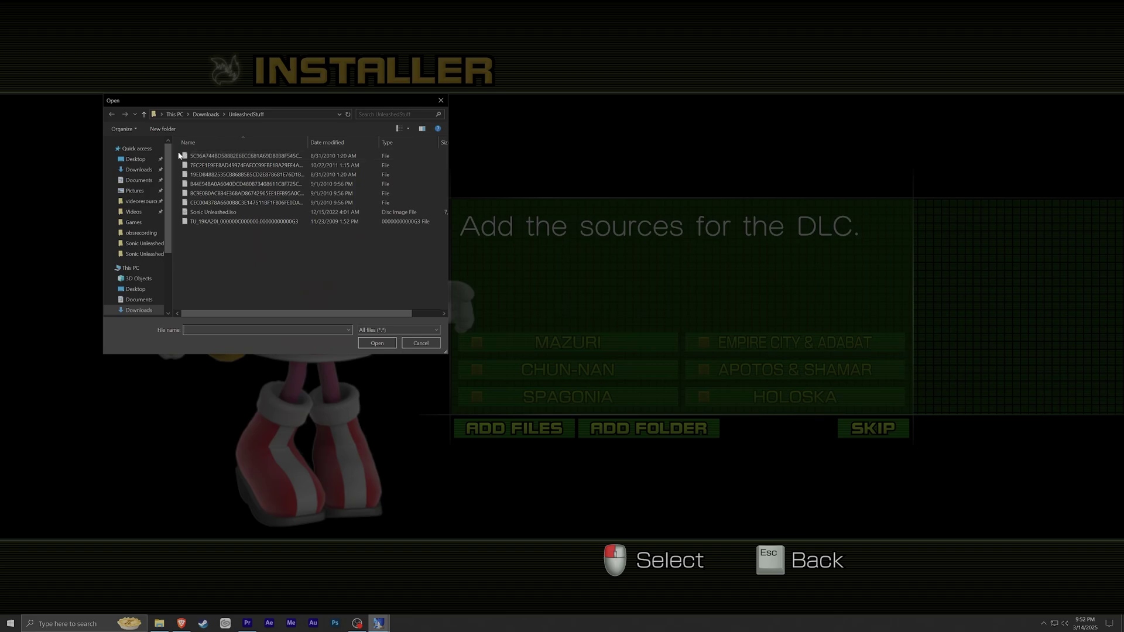
{"action": "left_click", "coordinate": [214, 202]}
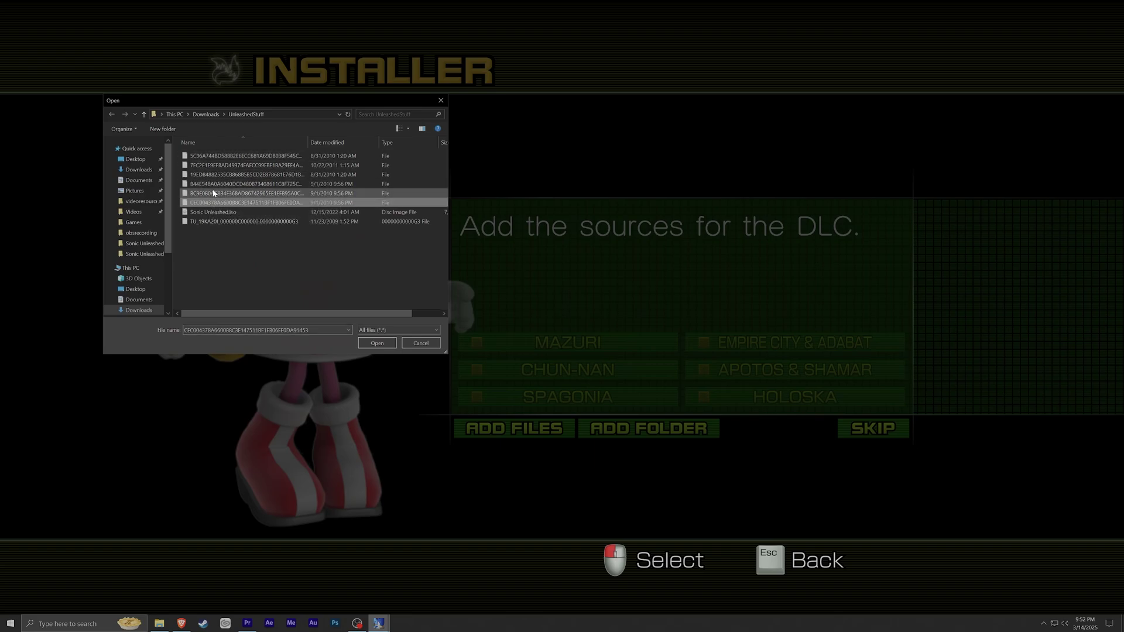
{"action": "left_click", "coordinate": [215, 193]}
{"action": "left_click", "coordinate": [209, 183]}
{"action": "left_click", "coordinate": [202, 174]}
{"action": "left_click", "coordinate": [194, 165]}
{"action": "left_click", "coordinate": [187, 156]}
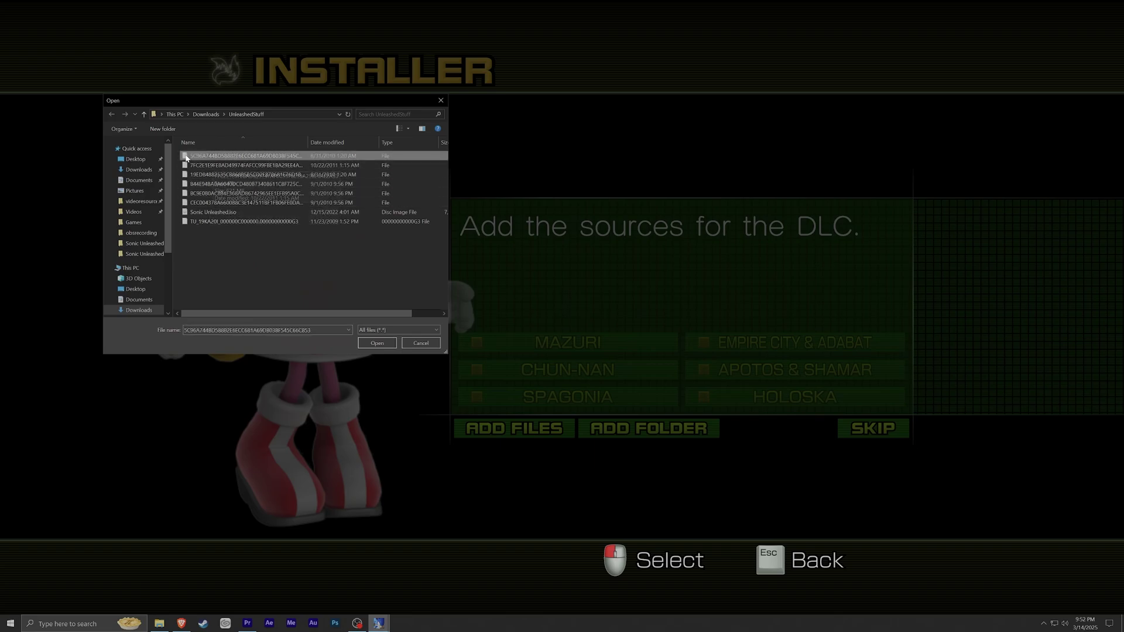
{"action": "left_click_drag", "start_coordinate": [179, 166], "coordinate": [214, 206]}
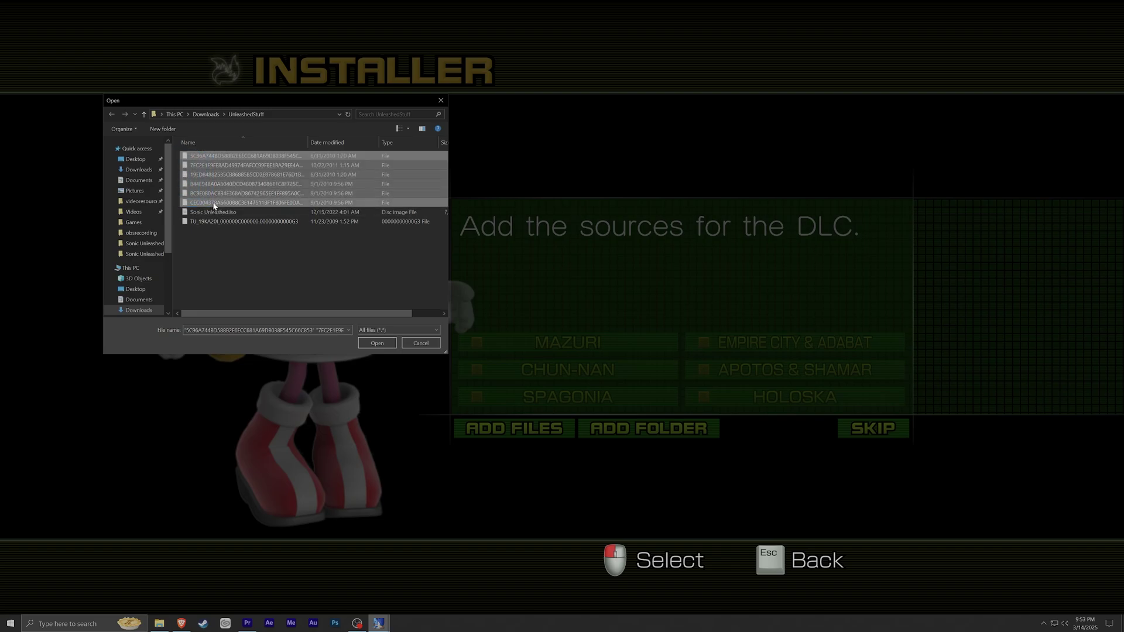
{"action": "left_click", "coordinate": [377, 343]}
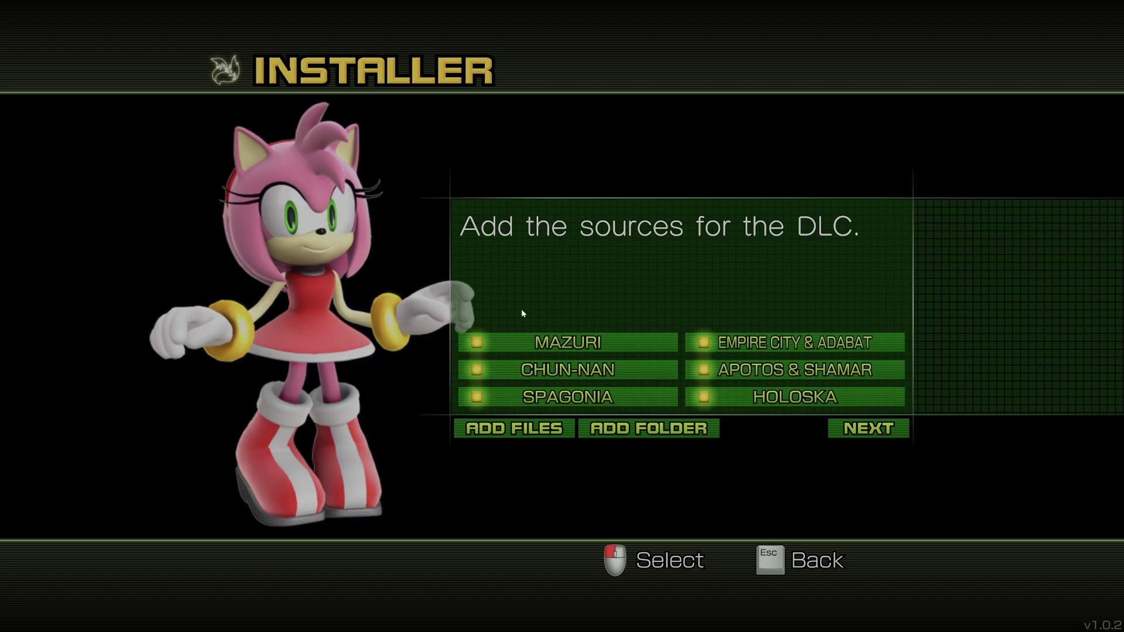
Proceed with the installation into the program's folder and finish the installer once it completes
{"action": "left_click", "coordinate": [882, 431]}
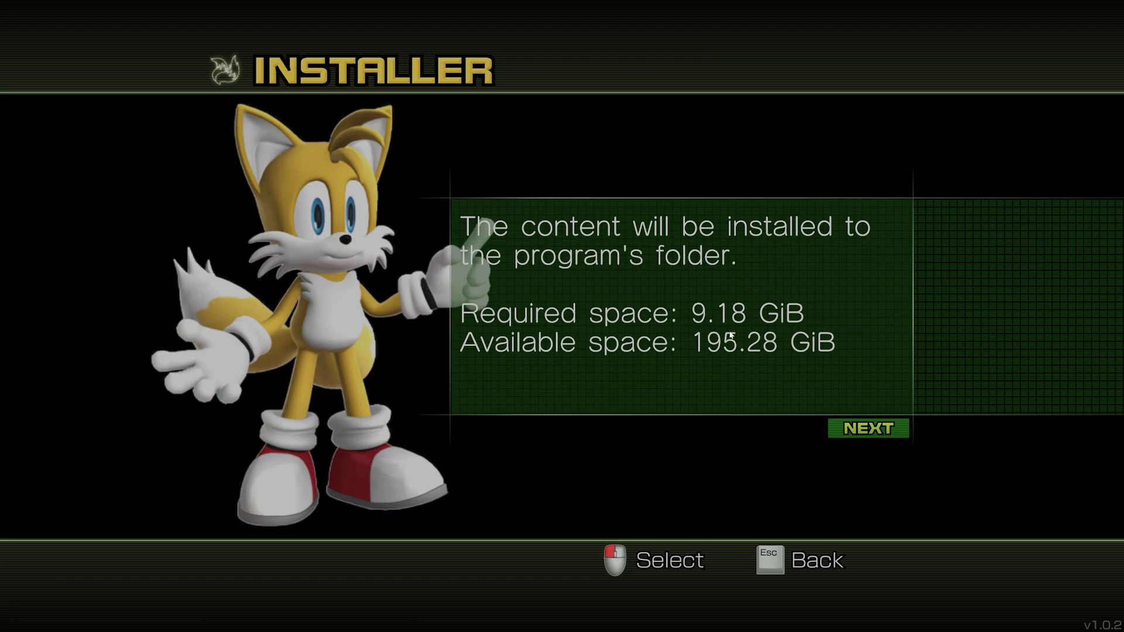
{"action": "left_click", "coordinate": [863, 431]}
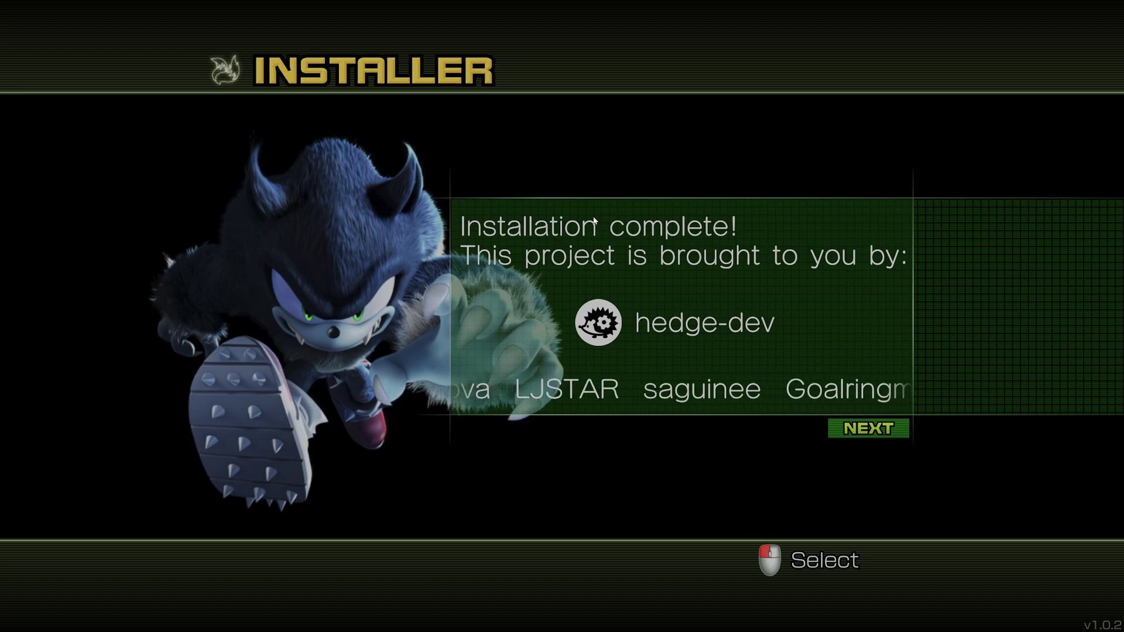
{"action": "left_click", "coordinate": [880, 431]}
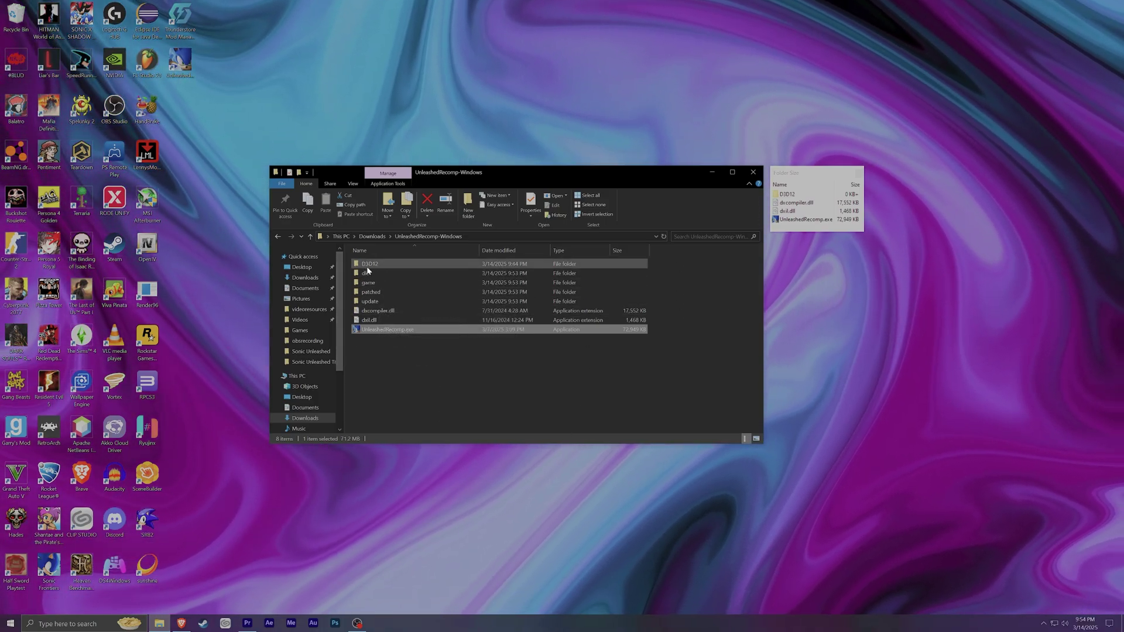
Create a desktop shortcut to UnleashedRecomp.exe from the UnleashedRecomp-Windows folder
{"action": "right_click", "coordinate": [378, 332]}
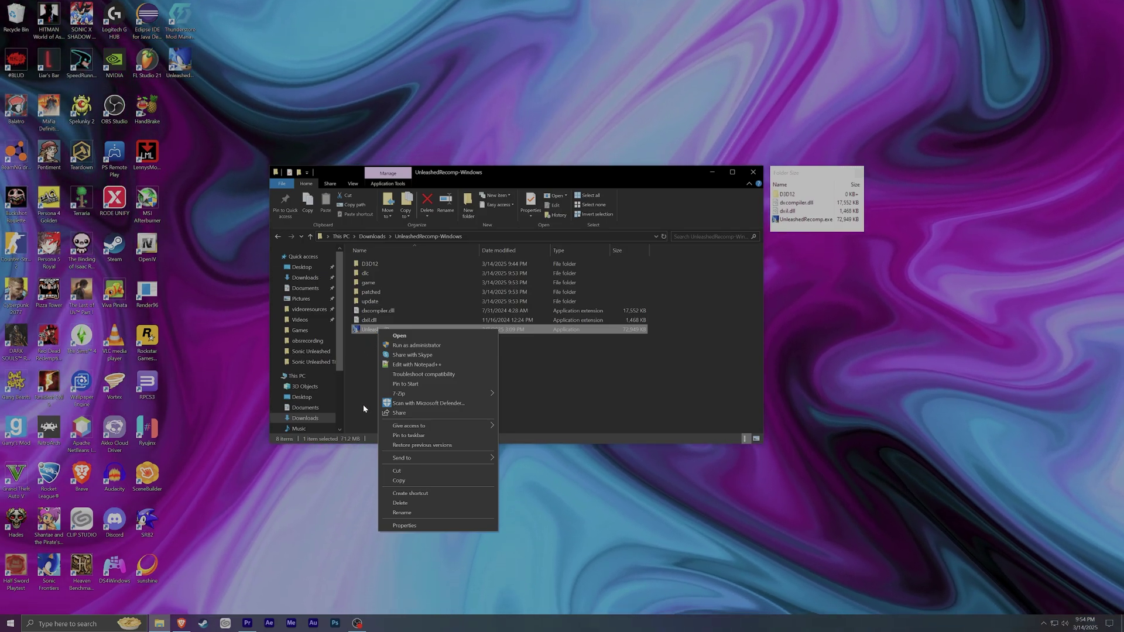
{"action": "key", "text": "Escape"}
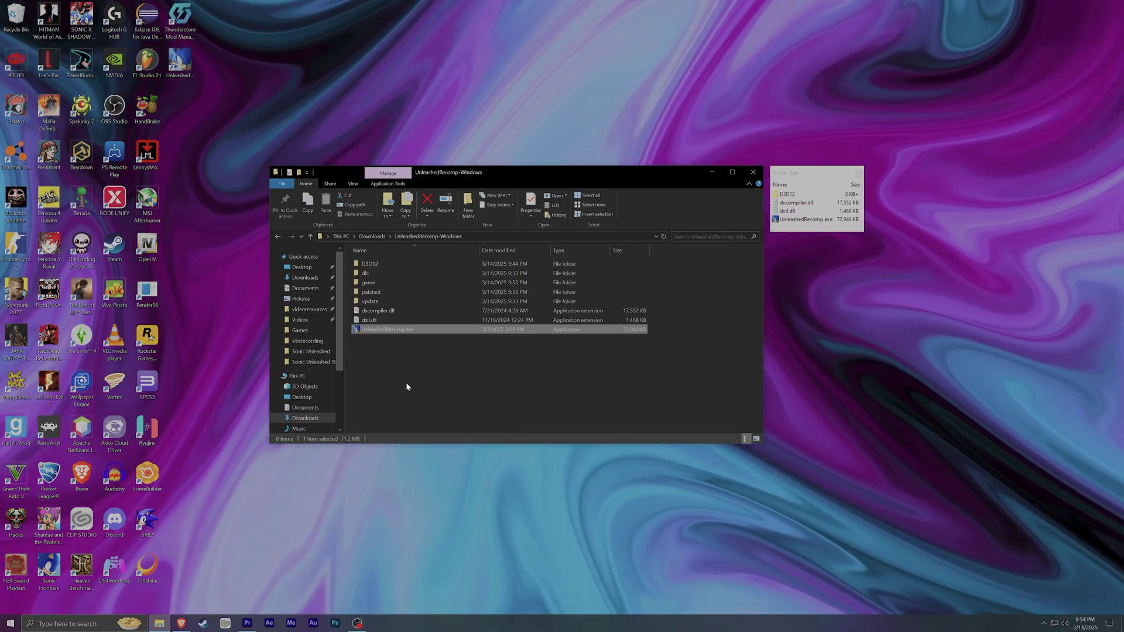
{"action": "left_click_drag", "start_coordinate": [397, 339], "coordinate": [213, 156]}
Rename the new desktop shortcut to unleashedrecomp and place it directly below the existing Unleashed icon, closing the folder window
{"action": "right_click", "coordinate": [214, 156]}
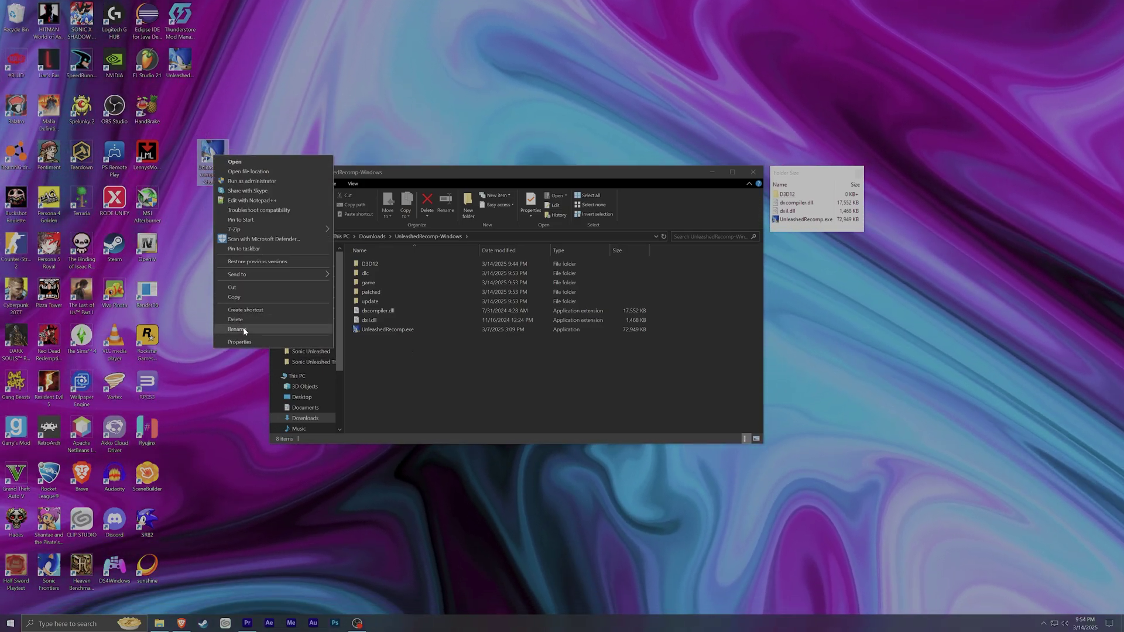
{"action": "left_click", "coordinate": [237, 329]}
{"action": "type", "text": "unleashedrecomp"}
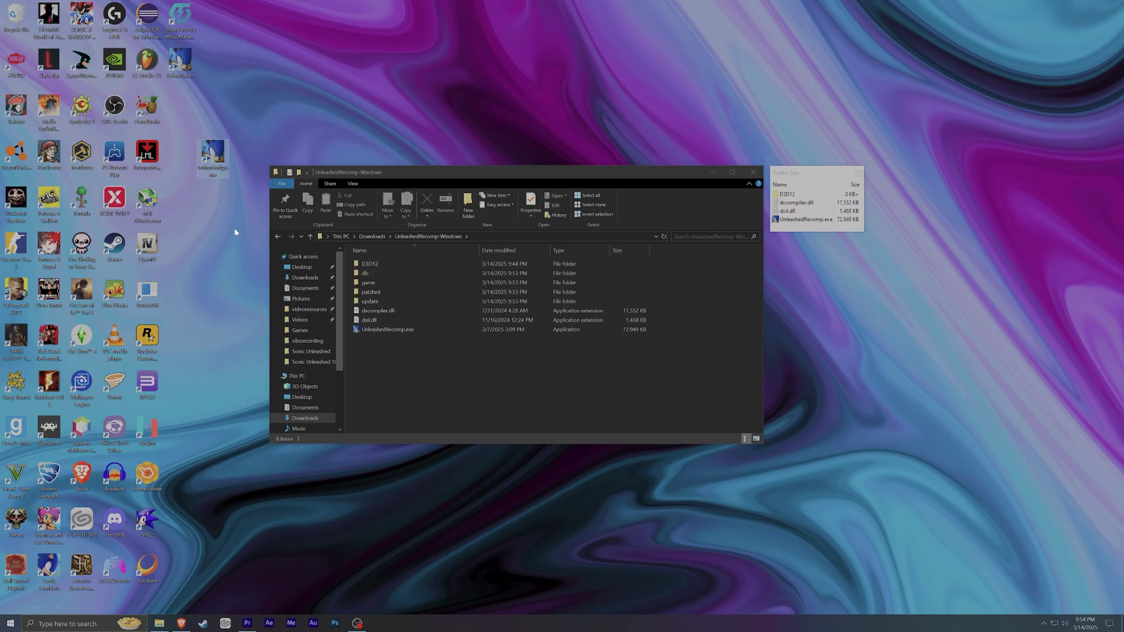
{"action": "left_click_drag", "start_coordinate": [214, 155], "coordinate": [181, 111]}
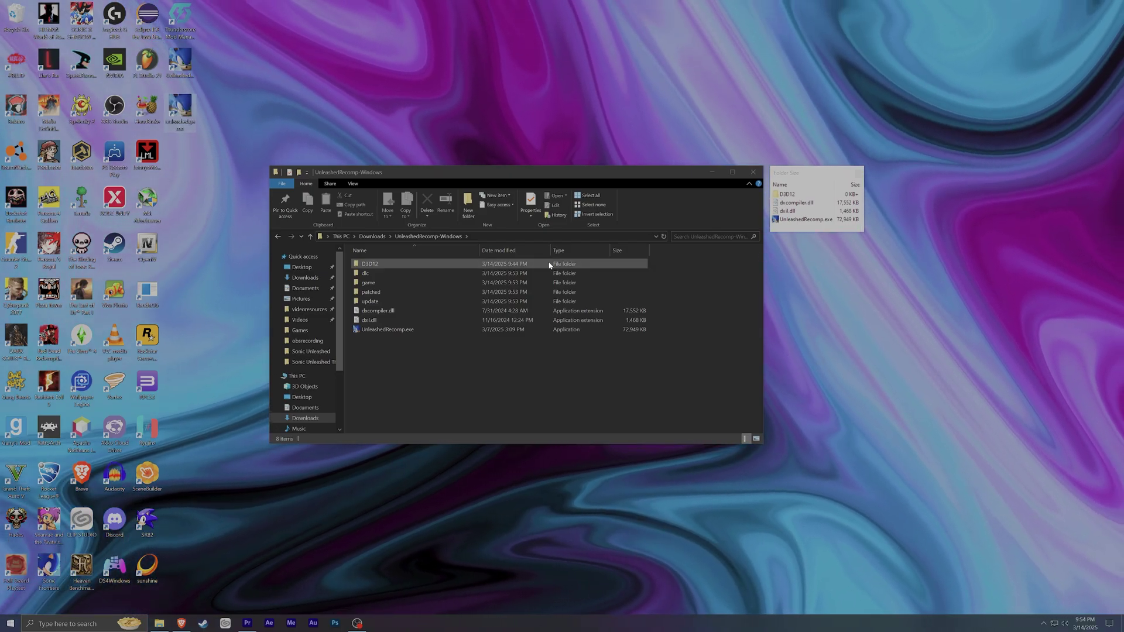
{"action": "left_click", "coordinate": [753, 172]}
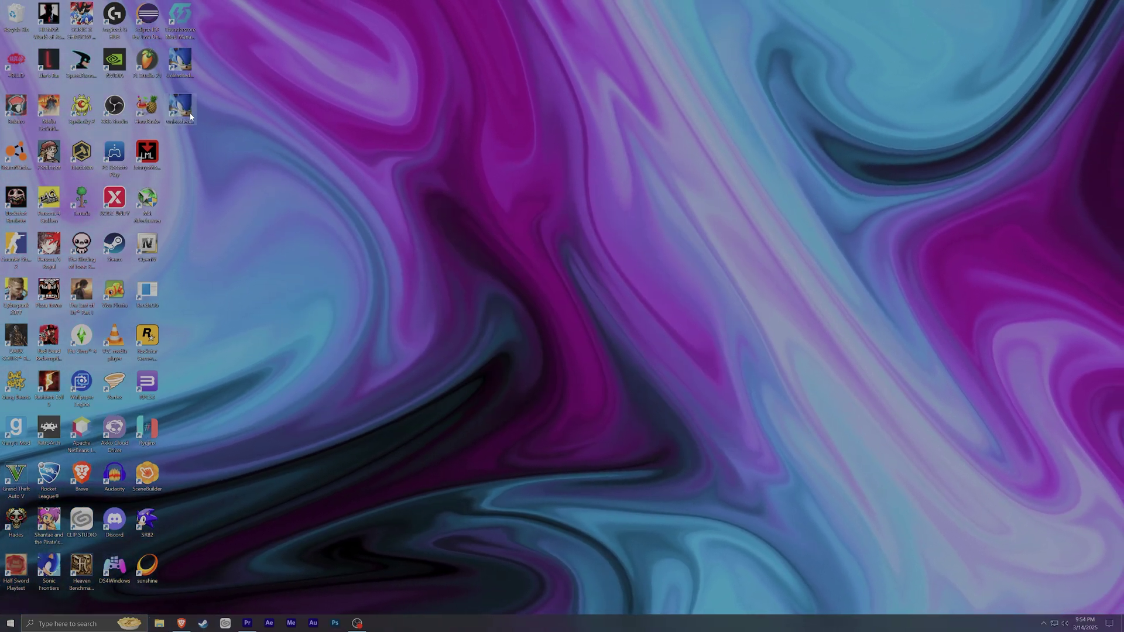